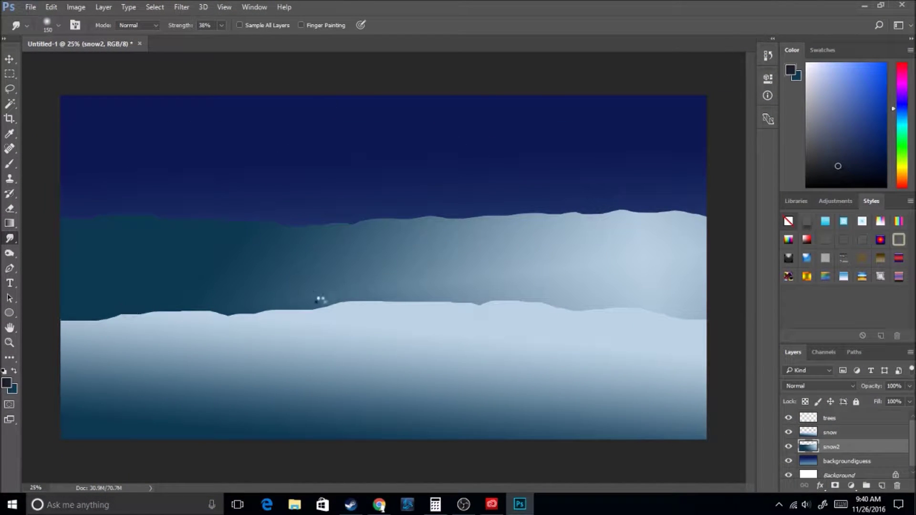
Smudge the snow layer's ridge edge at 19% strength
{"action": "left_click", "coordinate": [831, 433]}
{"action": "left_click_drag", "start_coordinate": [334, 306], "coordinate": [310, 315]}
{"action": "left_click_drag", "start_coordinate": [222, 25], "coordinate": [209, 38]}
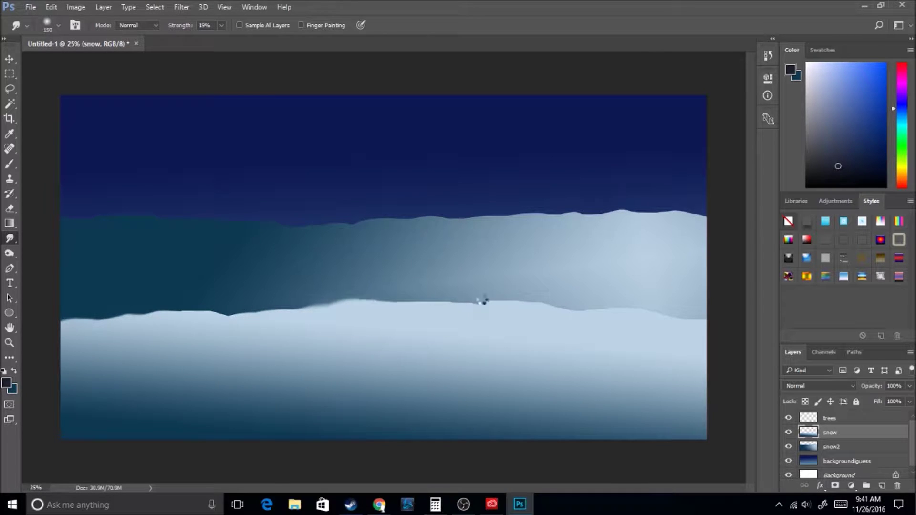
Select a band across the snow ridge and soften it with Gaussian Blur
{"action": "key", "text": "m"}
{"action": "left_click_drag", "start_coordinate": [61, 297], "coordinate": [707, 351]}
{"action": "left_click", "coordinate": [181, 7]}
{"action": "left_click", "coordinate": [188, 141]}
{"action": "left_click", "coordinate": [204, 78]}
{"action": "left_click_drag", "start_coordinate": [302, 271], "coordinate": [551, 329]}
{"action": "left_click", "coordinate": [181, 7]}
{"action": "key", "text": "Escape"}
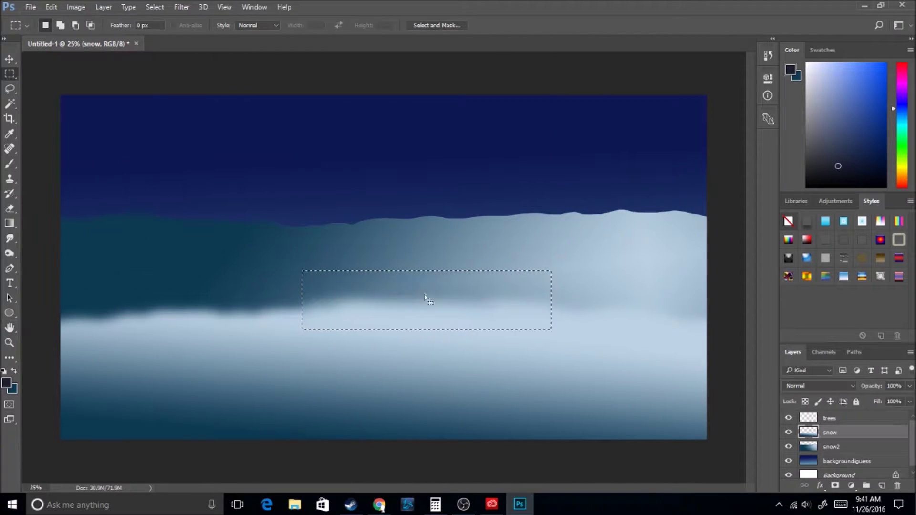
Brush two dark arching trunks on the trees layer
{"action": "key", "text": "alt+bracketright"}
{"action": "key", "text": "b"}
{"action": "mouse_move", "coordinate": [309, 234]}
{"action": "left_mouse_down"}
{"action": "mouse_move", "coordinate": [61, 424]}
{"action": "mouse_move", "coordinate": [155, 438]}
{"action": "left_mouse_up"}
{"action": "key", "text": "ctrl+z"}
{"action": "left_click_drag", "start_coordinate": [402, 236], "coordinate": [558, 439]}
{"action": "left_click_drag", "start_coordinate": [139, 387], "coordinate": [137, 437]}
{"action": "left_click", "coordinate": [103, 7]}
{"action": "left_click", "coordinate": [262, 21]}
Name the new layer trees2 and paint a thick dark trunk down the left side
{"action": "type", "text": "trees2"}
{"action": "key", "text": "Return"}
{"action": "left_click_drag", "start_coordinate": [143, 437], "coordinate": [150, 239]}
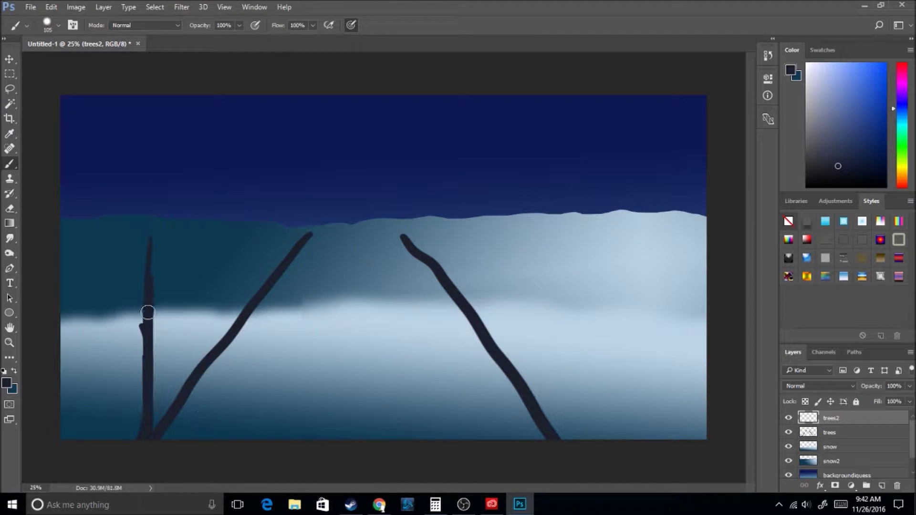
{"action": "left_click_drag", "start_coordinate": [147, 313], "coordinate": [152, 169]}
{"action": "left_click_drag", "start_coordinate": [180, 228], "coordinate": [155, 364]}
{"action": "mouse_move", "coordinate": [151, 175]}
{"action": "left_mouse_down"}
{"action": "mouse_move", "coordinate": [135, 415]}
{"action": "mouse_move", "coordinate": [145, 123]}
{"action": "left_mouse_up"}
{"action": "left_click_drag", "start_coordinate": [165, 267], "coordinate": [301, 157]}
{"action": "key", "text": "ctrl+alt+z"}
{"action": "key", "text": "ctrl+alt+z"}
{"action": "key", "text": "ctrl+alt+z"}
{"action": "key", "text": "ctrl+alt+z"}
{"action": "key", "text": "ctrl+alt+z"}
{"action": "mouse_move", "coordinate": [133, 143]}
{"action": "left_mouse_down"}
{"action": "mouse_move", "coordinate": [113, 199]}
{"action": "mouse_move", "coordinate": [101, 437]}
{"action": "left_mouse_up"}
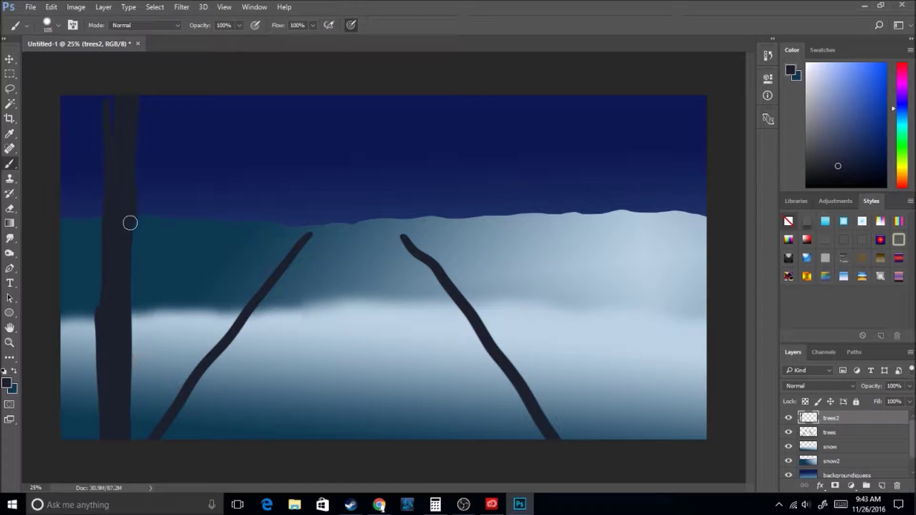
Add ten tall column selections across the canvas for new trunks
{"action": "left_click", "coordinate": [10, 74]}
{"action": "left_click_drag", "start_coordinate": [579, 96], "coordinate": [642, 439]}
{"action": "left_click_drag", "start_coordinate": [534, 95], "coordinate": [558, 394]}
{"action": "left_click_drag", "start_coordinate": [490, 96], "coordinate": [507, 351]}
{"action": "left_click_drag", "start_coordinate": [453, 96], "coordinate": [466, 298]}
{"action": "mouse_move", "coordinate": [422, 96]}
{"action": "left_mouse_down"}
{"action": "mouse_move", "coordinate": [432, 258]}
{"action": "mouse_move", "coordinate": [422, 250]}
{"action": "left_mouse_up"}
{"action": "left_click_drag", "start_coordinate": [289, 96], "coordinate": [298, 251]}
{"action": "left_click_drag", "start_coordinate": [260, 96], "coordinate": [271, 285]}
{"action": "left_click_drag", "start_coordinate": [216, 96], "coordinate": [236, 334]}
{"action": "left_click_drag", "start_coordinate": [178, 95], "coordinate": [193, 383]}
{"action": "left_click_drag", "start_coordinate": [149, 95], "coordinate": [168, 431]}
{"action": "left_click", "coordinate": [9, 223]}
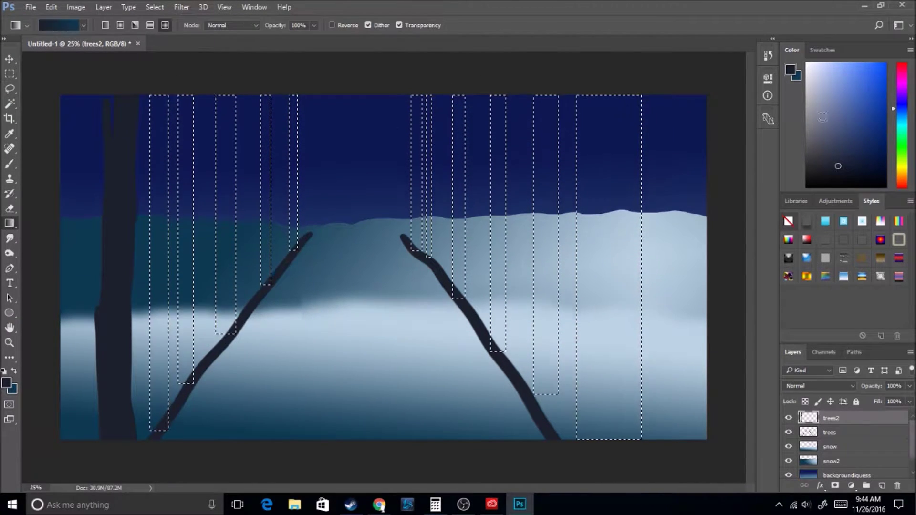
Fill the column selections with a vertical gradient, then deselect
{"action": "mouse_move", "coordinate": [334, 363]}
{"action": "left_mouse_down"}
{"action": "mouse_move", "coordinate": [334, 200]}
{"action": "mouse_move", "coordinate": [352, 224]}
{"action": "mouse_move", "coordinate": [323, 204]}
{"action": "left_mouse_up"}
{"action": "right_click", "coordinate": [323, 204]}
{"action": "key", "text": "Escape"}
{"action": "key", "text": "ctrl+d"}
{"action": "key", "text": "b"}
Hide the original trees layer and brush a branch stub onto the wide trunk
{"action": "left_click", "coordinate": [788, 432]}
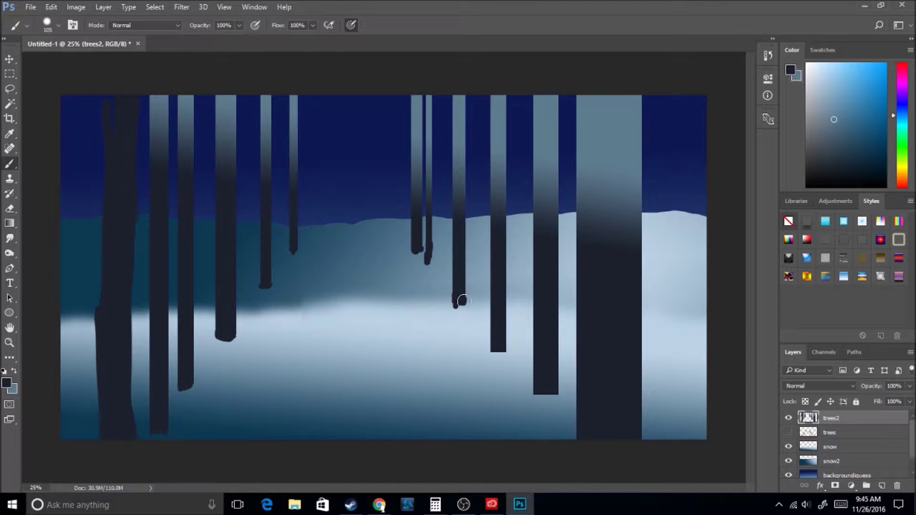
{"action": "left_click_drag", "start_coordinate": [561, 270], "coordinate": [573, 310]}
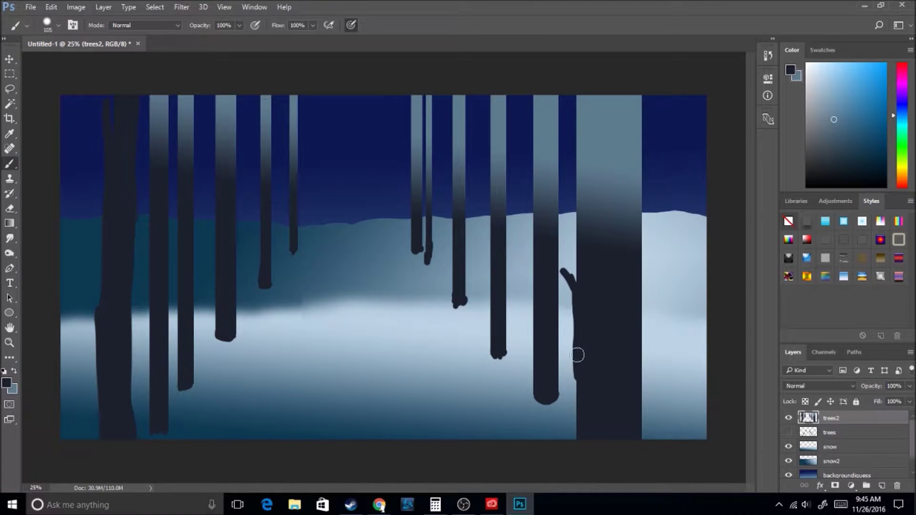
{"action": "left_click", "coordinate": [830, 432]}
{"action": "right_click", "coordinate": [838, 431]}
{"action": "key", "text": "Escape"}
{"action": "key", "text": "ctrl+shift+n"}
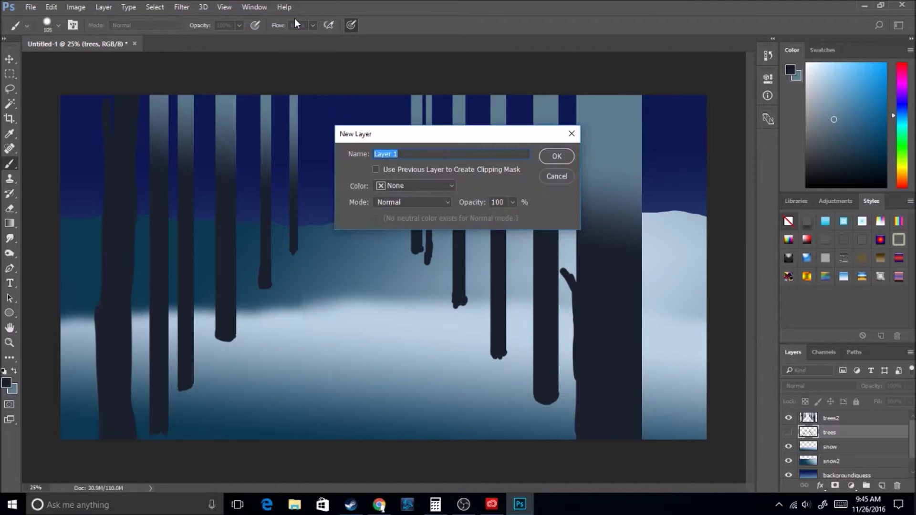
Create Layer 1 with pasted trunks and shift the trees2 trunks right of centre
{"action": "key", "text": "Return"}
{"action": "key", "text": "ctrl+v"}
{"action": "key", "text": "m"}
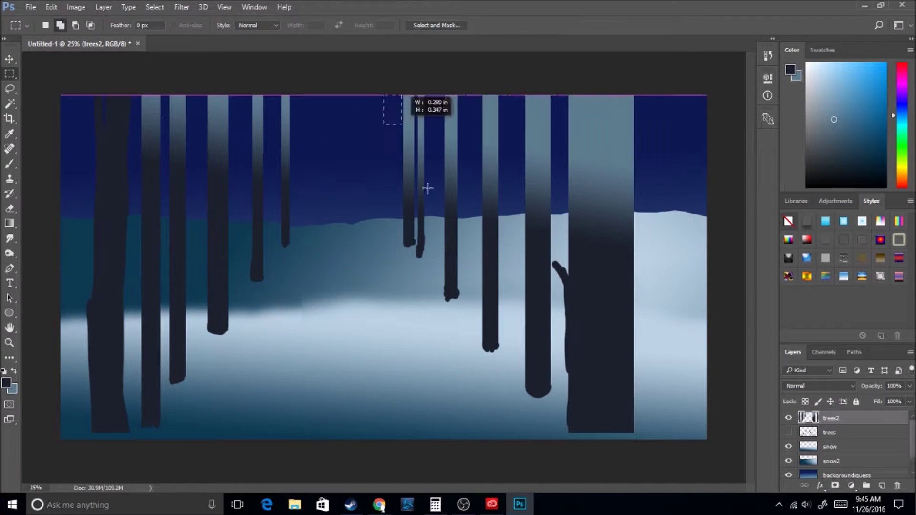
{"action": "left_click", "coordinate": [830, 432]}
{"action": "key", "text": "v"}
{"action": "left_click_drag", "start_coordinate": [668, 282], "coordinate": [634, 283]}
Duplicate the left-half trunks to a new layer and spread the copies across the forest
{"action": "left_click", "coordinate": [10, 73]}
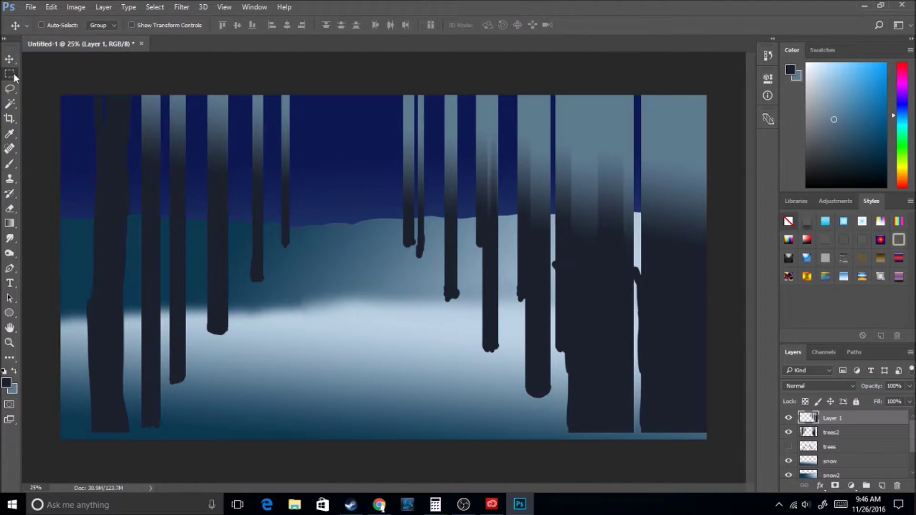
{"action": "left_click_drag", "start_coordinate": [60, 95], "coordinate": [343, 439]}
{"action": "key", "text": "ctrl+j"}
{"action": "key", "text": "v"}
{"action": "left_click_drag", "start_coordinate": [215, 389], "coordinate": [599, 440]}
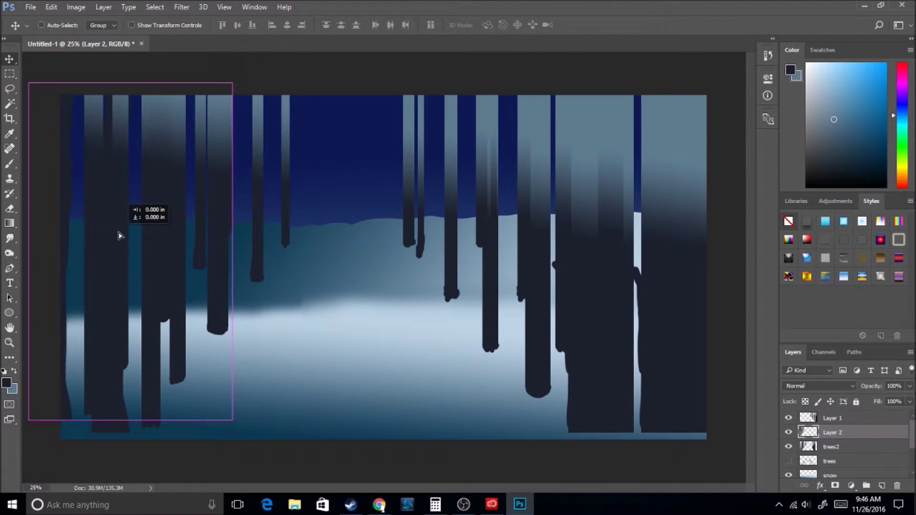
{"action": "left_click_drag", "start_coordinate": [673, 389], "coordinate": [720, 368]}
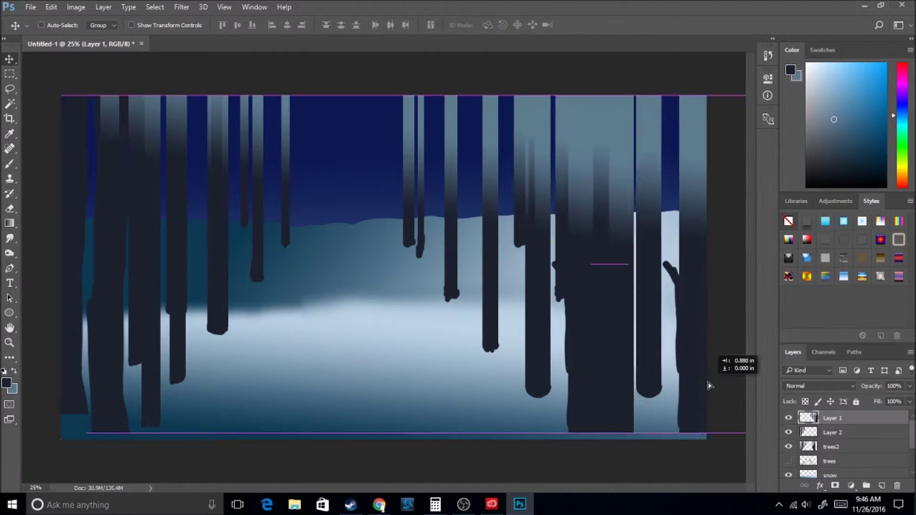
Sample a greyer light blue from a trunk as the paint colour
{"action": "key", "text": "b"}
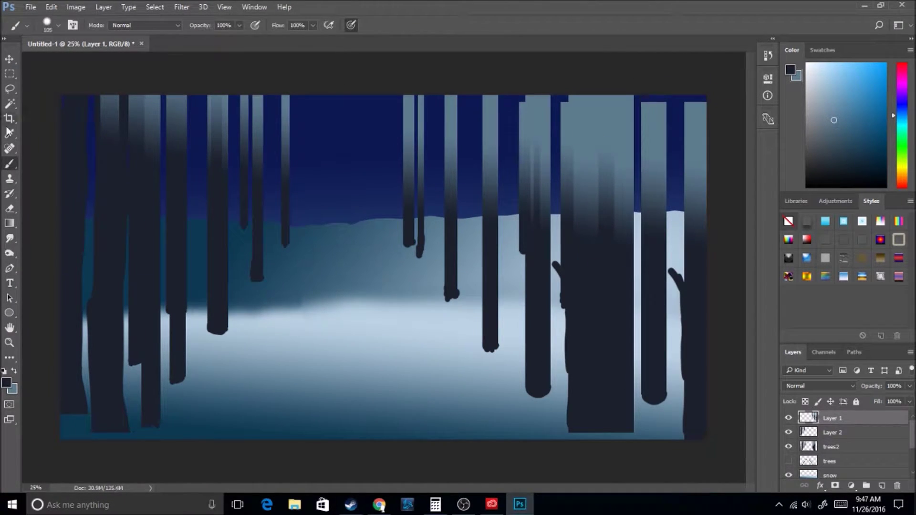
{"action": "left_click", "coordinate": [9, 133]}
{"action": "left_click", "coordinate": [631, 142]}
{"action": "left_click", "coordinate": [10, 163]}
{"action": "left_click", "coordinate": [643, 106], "text": "alt"}
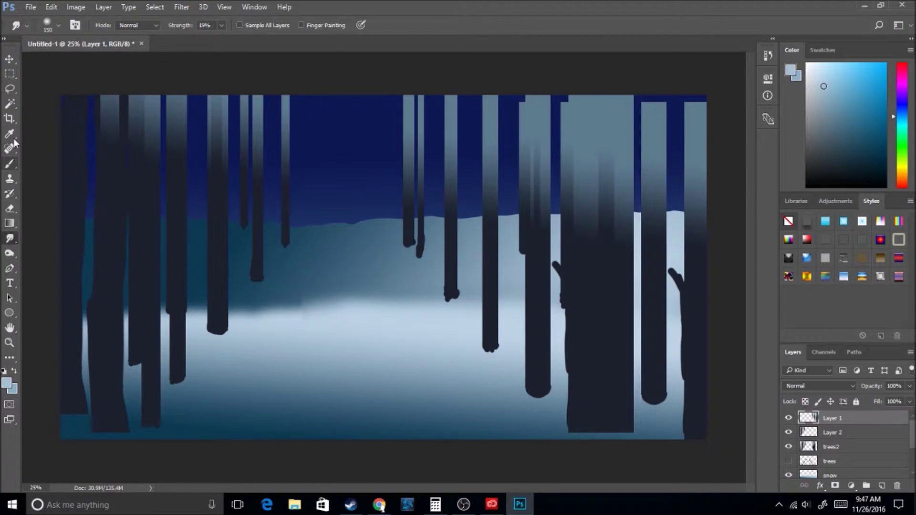
{"action": "left_click", "coordinate": [650, 115], "text": "alt"}
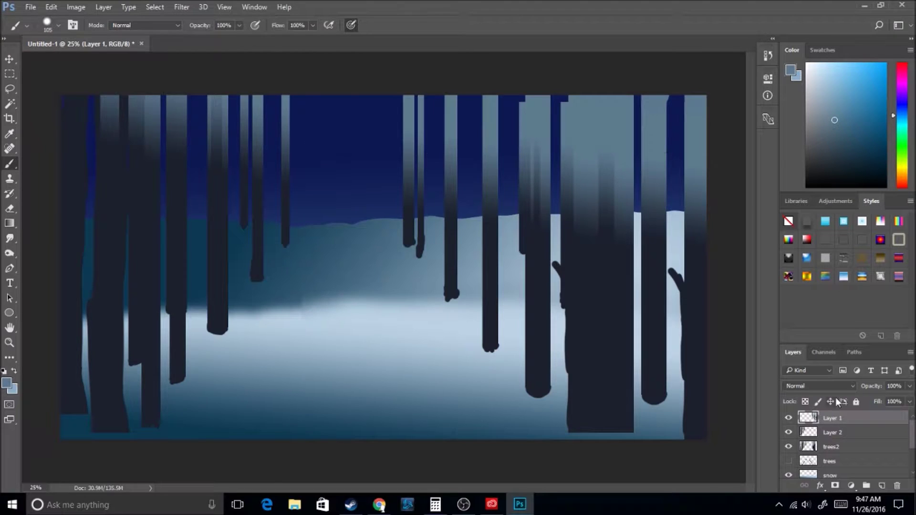
Create a new branches layer and choose a 40 px brush
{"action": "left_click", "coordinate": [103, 7]}
{"action": "left_click", "coordinate": [246, 21]}
{"action": "type", "text": "branches"}
{"action": "left_click", "coordinate": [556, 158]}
{"action": "left_click", "coordinate": [58, 25]}
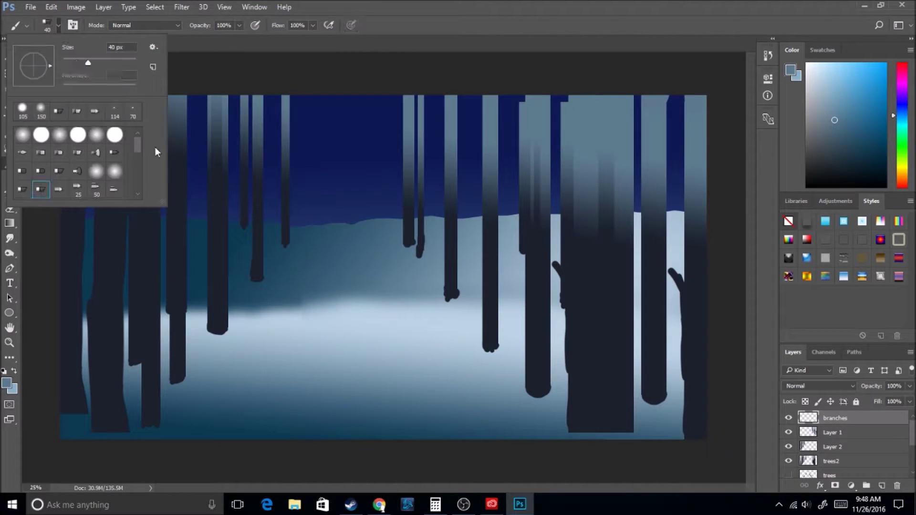
{"action": "double_click", "coordinate": [156, 147]}
Paint thin pale branches across the upper canopy
{"action": "mouse_move", "coordinate": [287, 125]}
{"action": "left_mouse_down"}
{"action": "mouse_move", "coordinate": [304, 102]}
{"action": "mouse_move", "coordinate": [270, 109]}
{"action": "mouse_move", "coordinate": [260, 142]}
{"action": "left_mouse_up"}
{"action": "left_click_drag", "start_coordinate": [403, 111], "coordinate": [389, 95]}
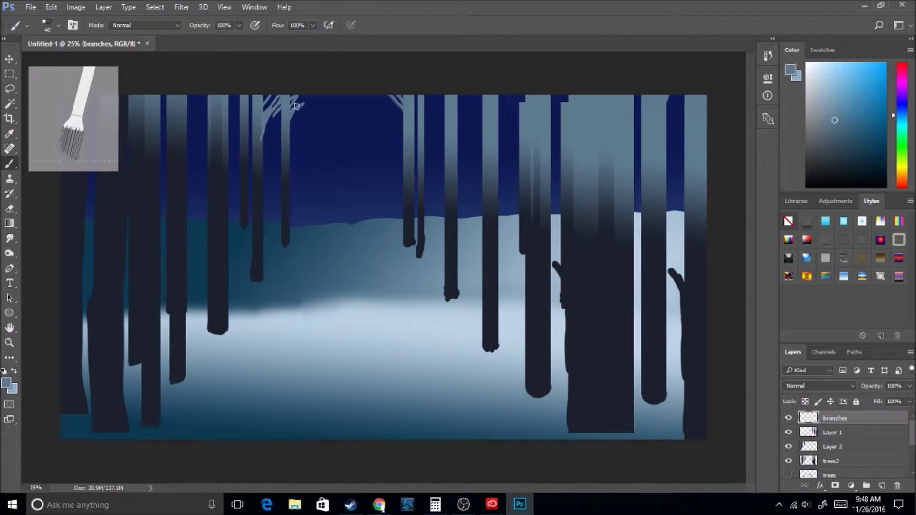
{"action": "mouse_move", "coordinate": [407, 157]}
{"action": "left_mouse_down"}
{"action": "mouse_move", "coordinate": [361, 112]}
{"action": "mouse_move", "coordinate": [369, 128]}
{"action": "left_mouse_up"}
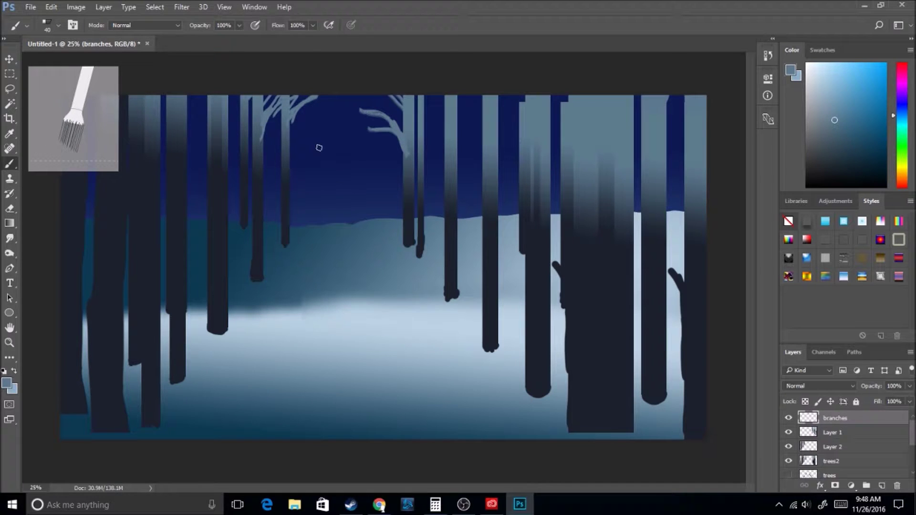
{"action": "left_click_drag", "start_coordinate": [286, 158], "coordinate": [340, 119]}
{"action": "mouse_move", "coordinate": [451, 158]}
{"action": "left_mouse_down"}
{"action": "mouse_move", "coordinate": [422, 122]}
{"action": "mouse_move", "coordinate": [446, 98]}
{"action": "left_mouse_up"}
{"action": "left_click_drag", "start_coordinate": [223, 145], "coordinate": [251, 112]}
{"action": "left_click_drag", "start_coordinate": [186, 136], "coordinate": [224, 104]}
Paint eight thin distant trees on the horizon and pale branches on the side trunks
{"action": "left_click_drag", "start_coordinate": [280, 180], "coordinate": [272, 225]}
{"action": "left_click_drag", "start_coordinate": [236, 179], "coordinate": [238, 225]}
{"action": "left_click_drag", "start_coordinate": [300, 187], "coordinate": [301, 228]}
{"action": "left_click_drag", "start_coordinate": [307, 169], "coordinate": [317, 229]}
{"action": "left_click_drag", "start_coordinate": [343, 165], "coordinate": [346, 229]}
{"action": "mouse_move", "coordinate": [354, 167]}
{"action": "left_mouse_down"}
{"action": "mouse_move", "coordinate": [358, 227]}
{"action": "mouse_move", "coordinate": [372, 228]}
{"action": "left_mouse_up"}
{"action": "left_click_drag", "start_coordinate": [385, 182], "coordinate": [387, 224]}
{"action": "left_click_drag", "start_coordinate": [330, 190], "coordinate": [332, 228]}
{"action": "left_click_drag", "start_coordinate": [213, 143], "coordinate": [196, 203]}
{"action": "left_click_drag", "start_coordinate": [471, 136], "coordinate": [464, 219]}
{"action": "left_click_drag", "start_coordinate": [518, 126], "coordinate": [509, 214]}
{"action": "left_click_drag", "start_coordinate": [499, 130], "coordinate": [509, 219]}
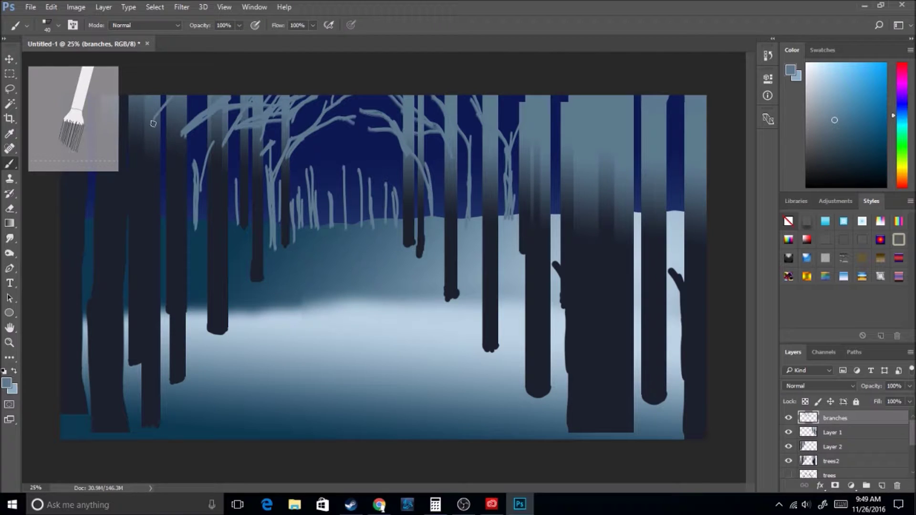
Paint dark grey boughs arching across the canopy and off the right trees
{"action": "left_click", "coordinate": [253, 170], "text": "alt"}
{"action": "left_click_drag", "start_coordinate": [227, 212], "coordinate": [336, 113]}
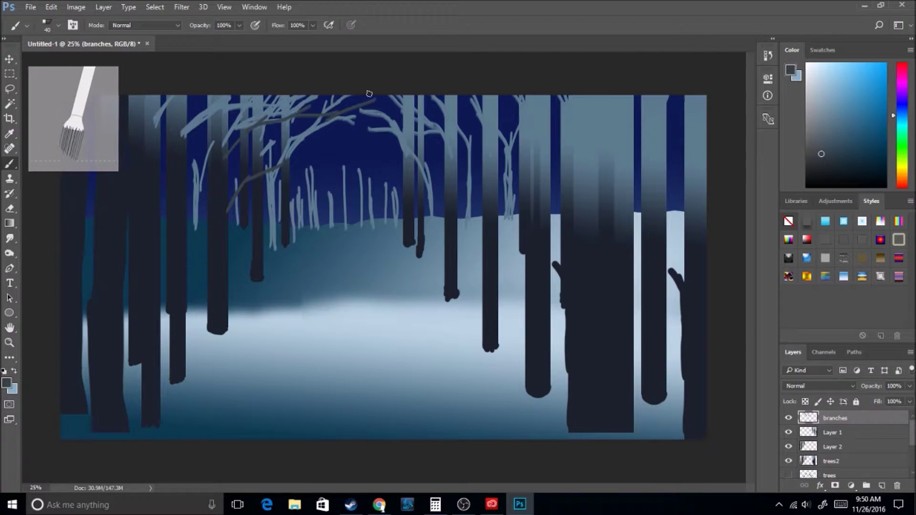
{"action": "left_click_drag", "start_coordinate": [564, 138], "coordinate": [551, 160]}
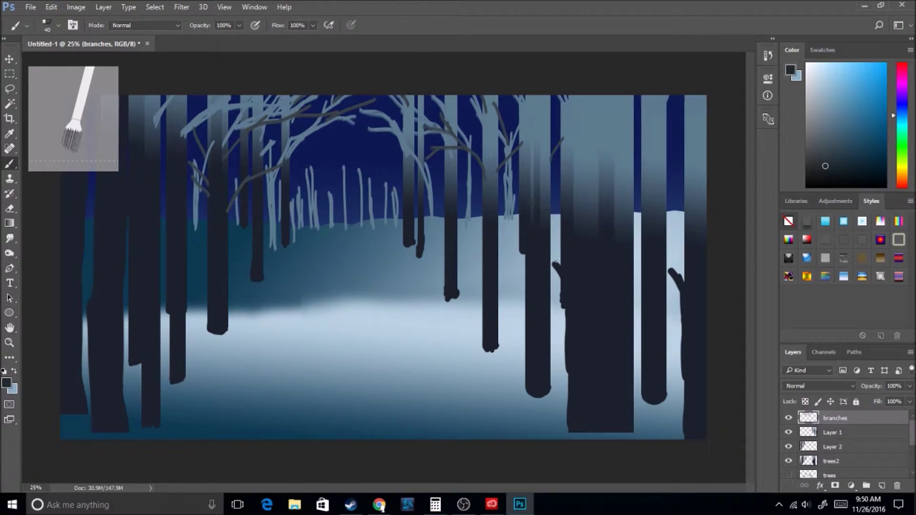
{"action": "left_click_drag", "start_coordinate": [477, 160], "coordinate": [561, 275]}
{"action": "left_click_drag", "start_coordinate": [470, 229], "coordinate": [519, 233]}
{"action": "left_click_drag", "start_coordinate": [405, 179], "coordinate": [379, 140]}
{"action": "mouse_move", "coordinate": [334, 123]}
{"action": "left_mouse_down"}
{"action": "mouse_move", "coordinate": [282, 143]}
{"action": "mouse_move", "coordinate": [192, 216]}
{"action": "left_mouse_up"}
{"action": "left_click_drag", "start_coordinate": [303, 106], "coordinate": [242, 181]}
{"action": "mouse_move", "coordinate": [272, 96]}
{"action": "left_mouse_down"}
{"action": "mouse_move", "coordinate": [190, 145]}
{"action": "mouse_move", "coordinate": [191, 221]}
{"action": "left_mouse_up"}
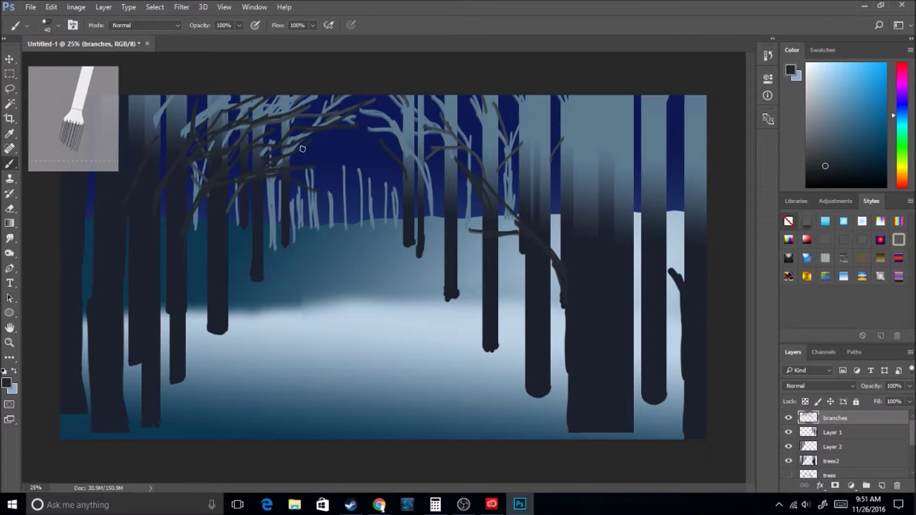
{"action": "left_click_drag", "start_coordinate": [625, 190], "coordinate": [642, 233]}
{"action": "left_click_drag", "start_coordinate": [542, 175], "coordinate": [557, 203]}
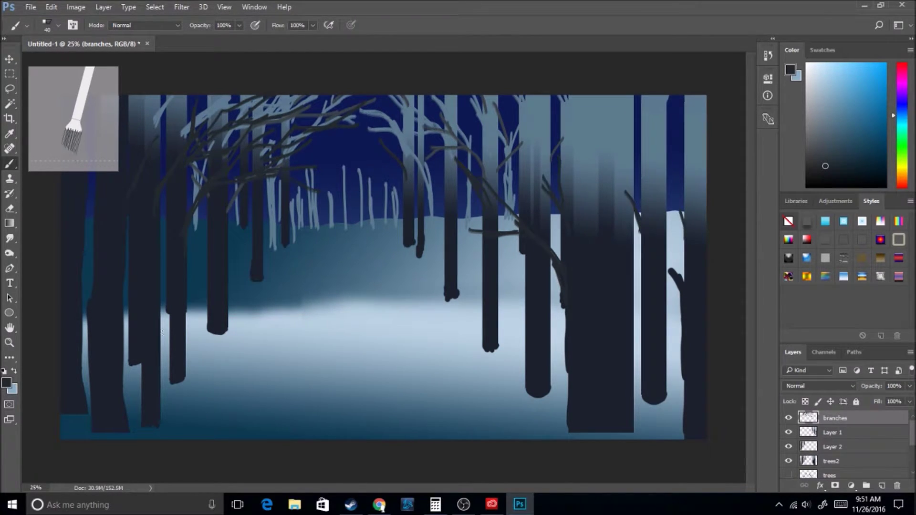
Add a new layer named snow
{"action": "left_click", "coordinate": [103, 7]}
{"action": "left_click", "coordinate": [315, 18]}
{"action": "type", "text": "snow"}
{"action": "key", "text": "Return"}
{"action": "left_click", "coordinate": [59, 25]}
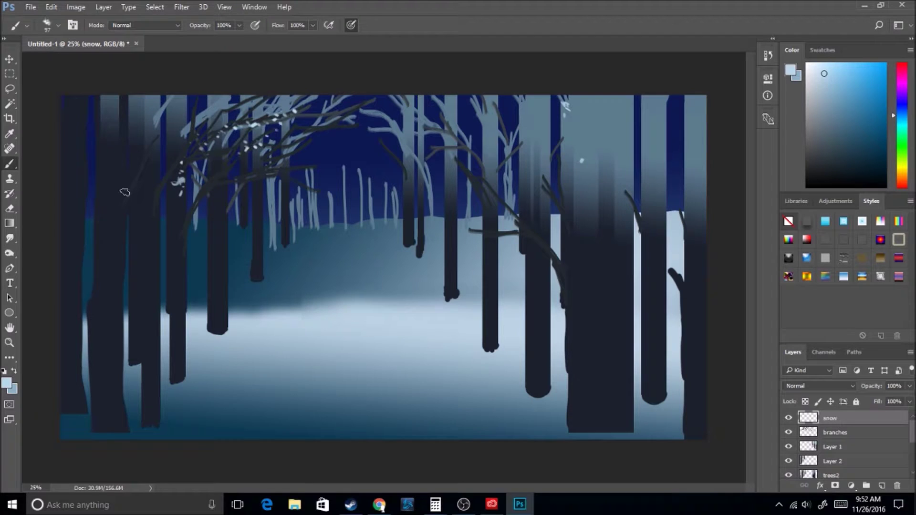
Nudge the trees2 trunks slightly downward
{"action": "key", "text": "v"}
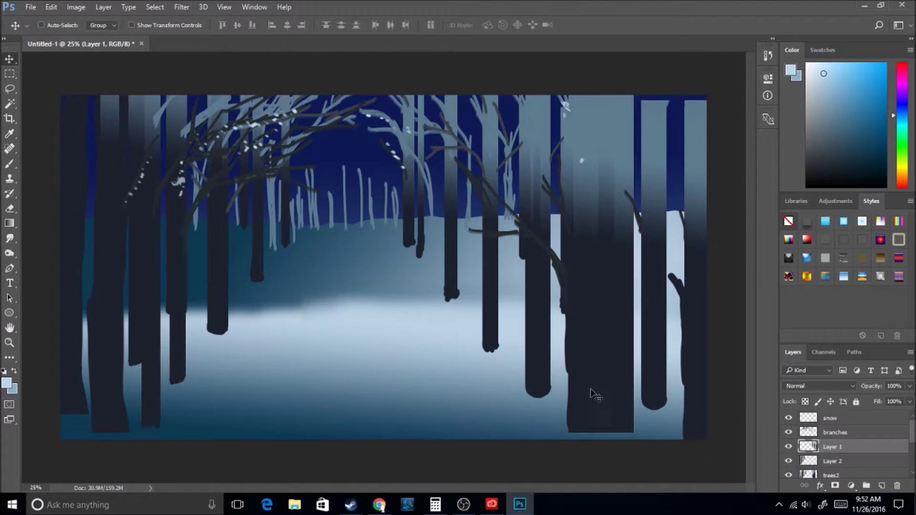
{"action": "left_click", "coordinate": [593, 396], "text": "ctrl"}
{"action": "mouse_move", "coordinate": [590, 402]}
{"action": "left_mouse_down"}
{"action": "mouse_move", "coordinate": [597, 409]}
{"action": "mouse_move", "coordinate": [585, 411]}
{"action": "left_mouse_up"}
{"action": "key", "text": "alt+period"}
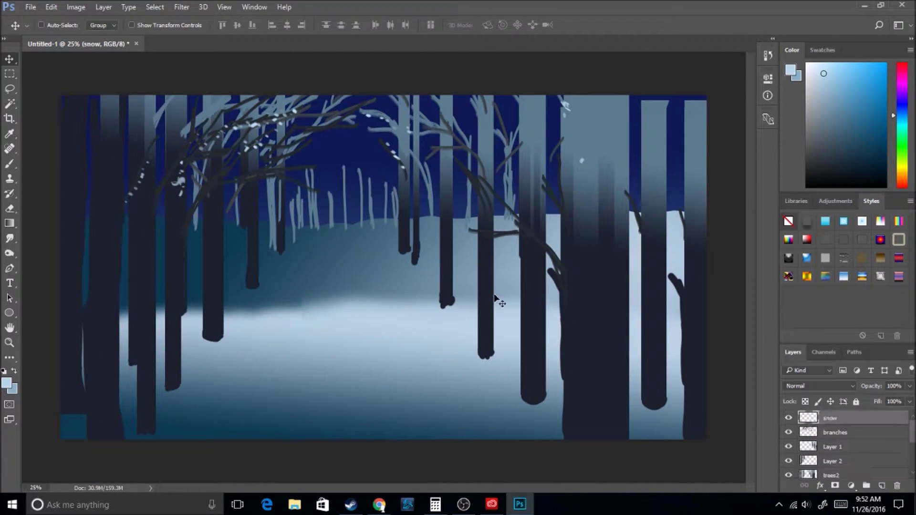
{"action": "key", "text": "b"}
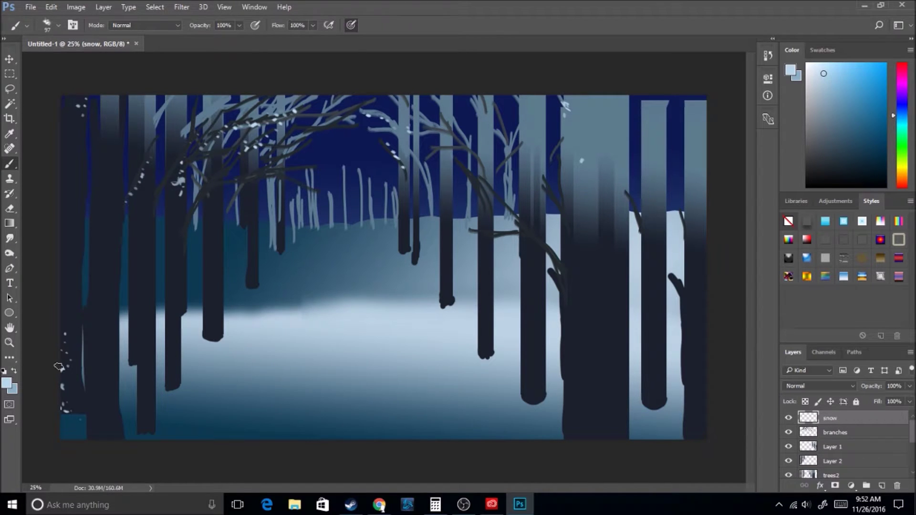
Set a 193 px brush at 100% opacity and dab snow down the right-hand trunks
{"action": "key", "text": "0"}
{"action": "left_click", "coordinate": [59, 25]}
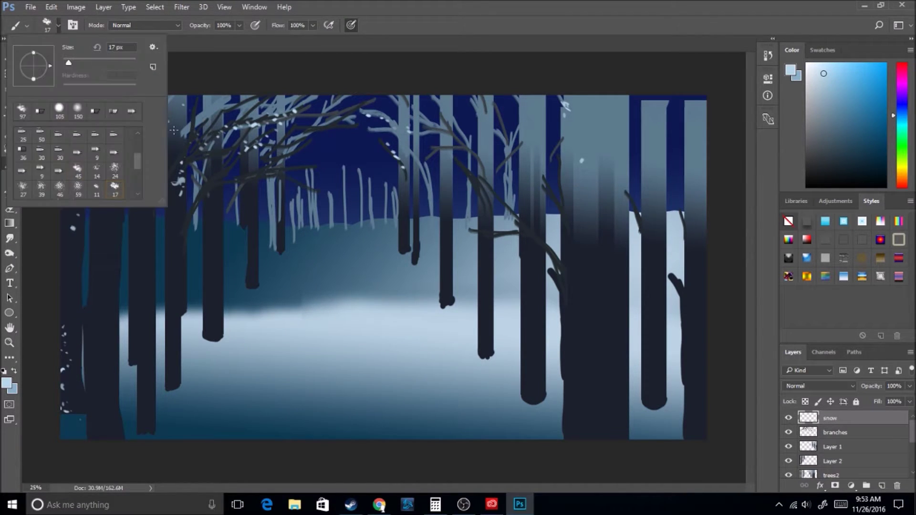
{"action": "type", "text": "193"}
{"action": "key", "text": "Return"}
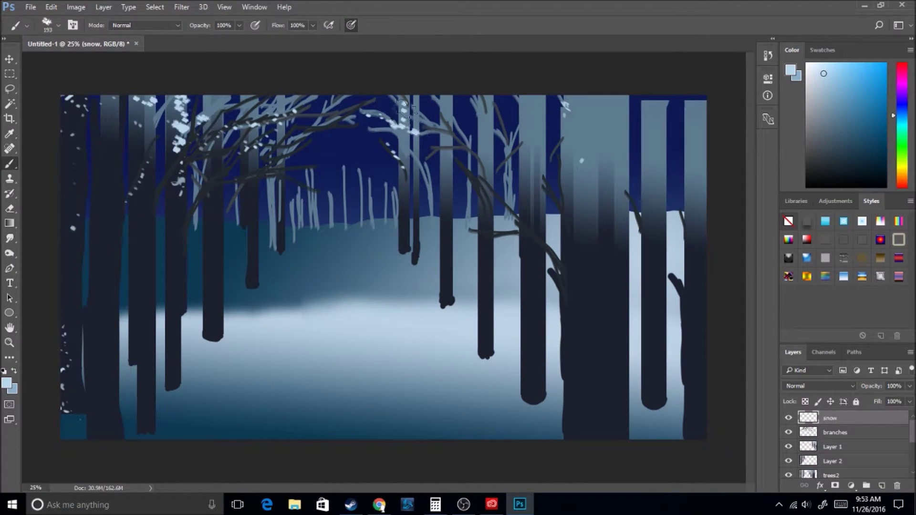
{"action": "left_click_drag", "start_coordinate": [492, 114], "coordinate": [485, 178]}
{"action": "mouse_move", "coordinate": [615, 98]}
{"action": "left_mouse_down"}
{"action": "mouse_move", "coordinate": [592, 144]}
{"action": "mouse_move", "coordinate": [587, 267]}
{"action": "left_mouse_up"}
{"action": "mouse_move", "coordinate": [615, 143]}
{"action": "left_mouse_down"}
{"action": "mouse_move", "coordinate": [589, 286]}
{"action": "mouse_move", "coordinate": [586, 417]}
{"action": "left_mouse_up"}
{"action": "left_click_drag", "start_coordinate": [623, 272], "coordinate": [620, 310]}
Dab snow along the upper-left branches, a treetop, the far-right trunk and middle trees
{"action": "left_click_drag", "start_coordinate": [305, 168], "coordinate": [288, 136]}
{"action": "left_click_drag", "start_coordinate": [541, 117], "coordinate": [532, 103]}
{"action": "left_click_drag", "start_coordinate": [648, 103], "coordinate": [652, 155]}
{"action": "left_click_drag", "start_coordinate": [298, 142], "coordinate": [210, 111]}
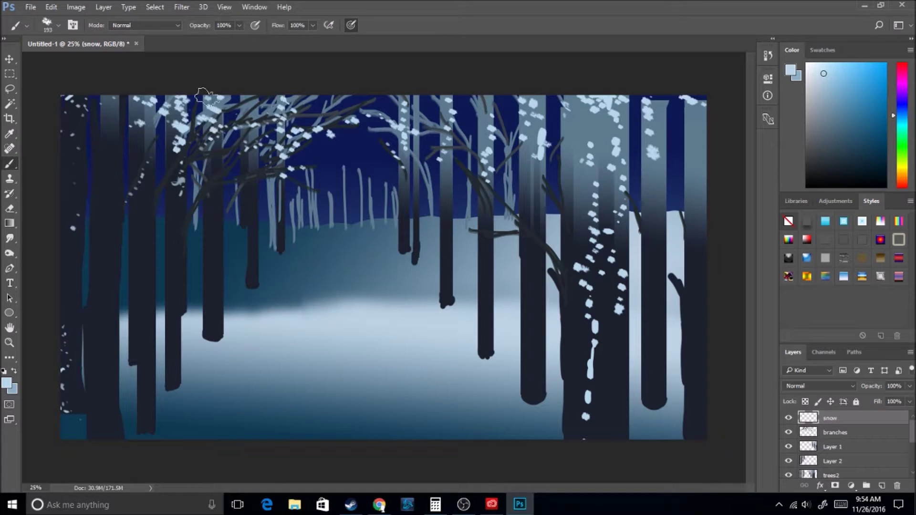
{"action": "left_click", "coordinate": [53, 27]}
{"action": "left_click", "coordinate": [149, 133]}
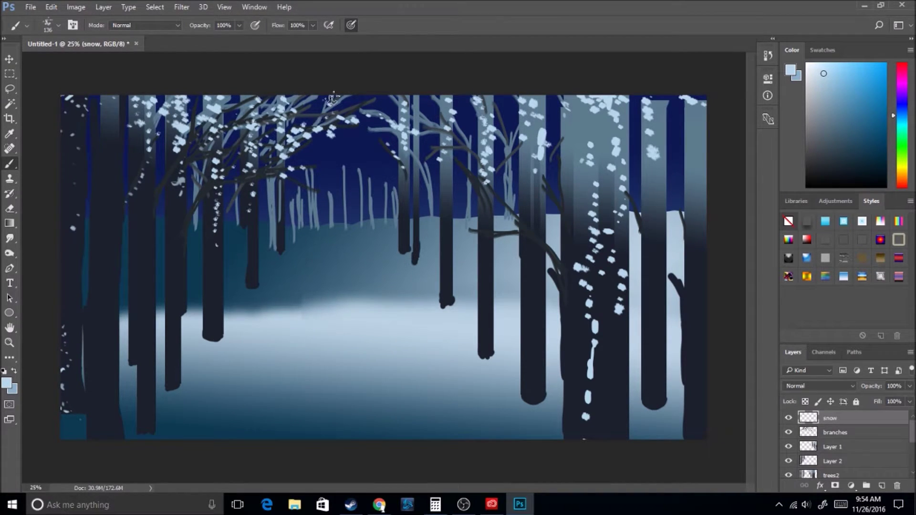
{"action": "left_click_drag", "start_coordinate": [524, 153], "coordinate": [530, 191]}
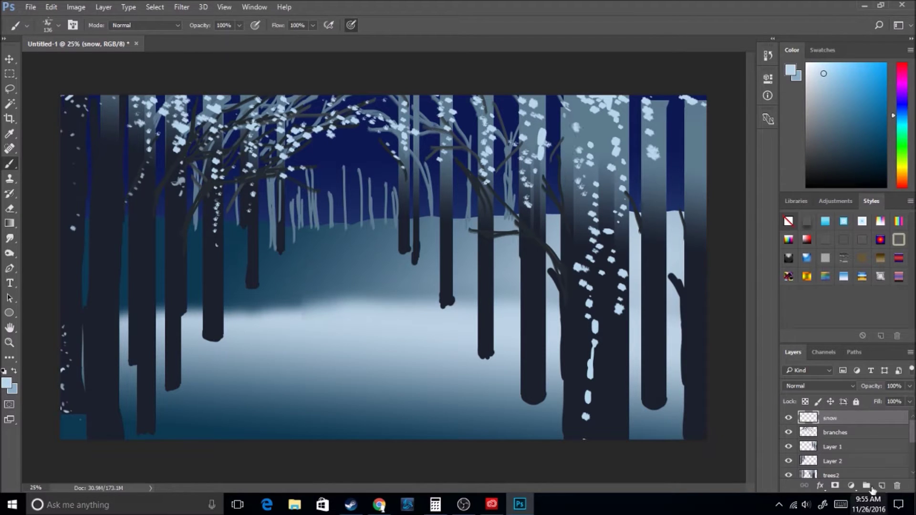
Create a new layer named 'shadows'
{"action": "left_click", "coordinate": [832, 446]}
{"action": "left_click", "coordinate": [103, 6]}
{"action": "key", "text": "ctrl+shift+n"}
{"action": "type", "text": "sho"}
{"action": "key", "text": "Return"}
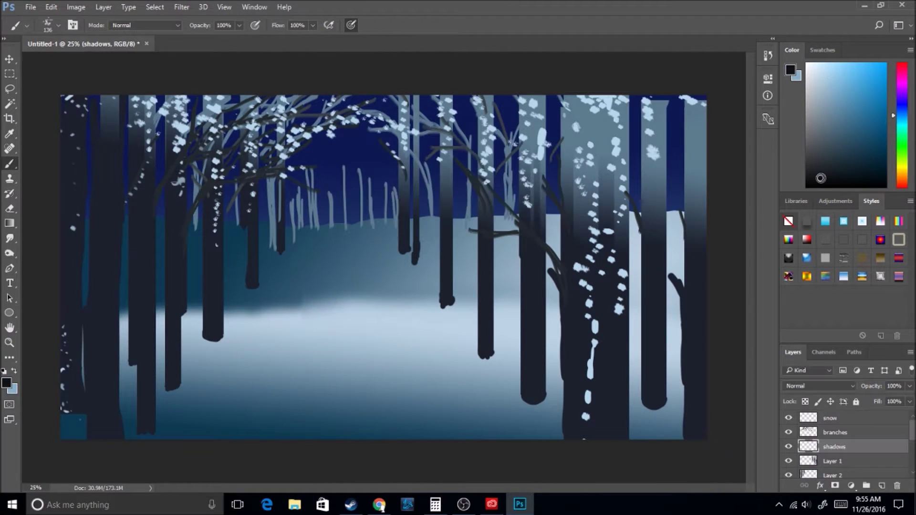
Shade the left trunks and two right-side trunks with dark strokes
{"action": "left_click_drag", "start_coordinate": [95, 322], "coordinate": [101, 286]}
{"action": "left_click_drag", "start_coordinate": [116, 356], "coordinate": [133, 226]}
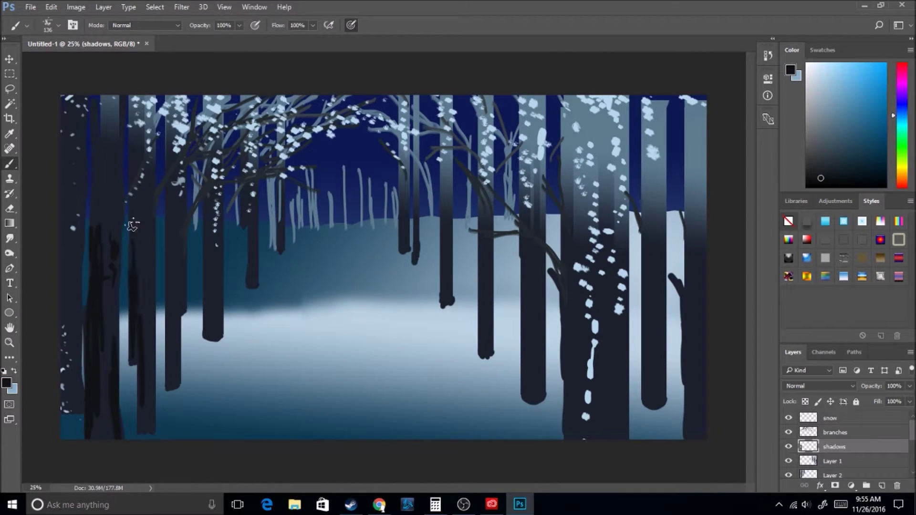
{"action": "left_click_drag", "start_coordinate": [171, 297], "coordinate": [166, 195]}
{"action": "left_click_drag", "start_coordinate": [93, 218], "coordinate": [95, 129]}
{"action": "left_click_drag", "start_coordinate": [66, 134], "coordinate": [75, 265]}
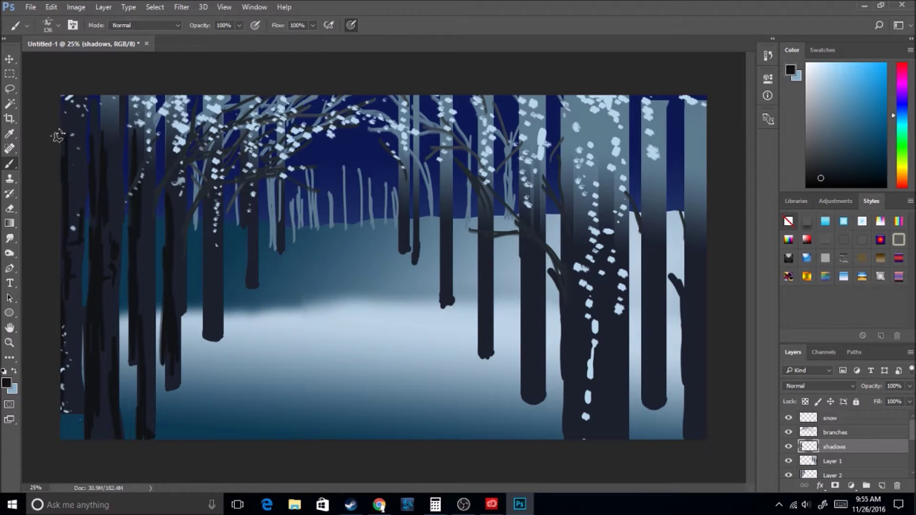
{"action": "mouse_move", "coordinate": [583, 329]}
{"action": "left_mouse_down"}
{"action": "mouse_move", "coordinate": [579, 433]}
{"action": "mouse_move", "coordinate": [591, 210]}
{"action": "left_mouse_up"}
{"action": "left_click_drag", "start_coordinate": [620, 281], "coordinate": [620, 341]}
{"action": "left_click_drag", "start_coordinate": [620, 432], "coordinate": [599, 305]}
{"action": "mouse_move", "coordinate": [541, 398]}
{"action": "left_mouse_down"}
{"action": "mouse_move", "coordinate": [540, 289]}
{"action": "mouse_move", "coordinate": [520, 384]}
{"action": "left_mouse_up"}
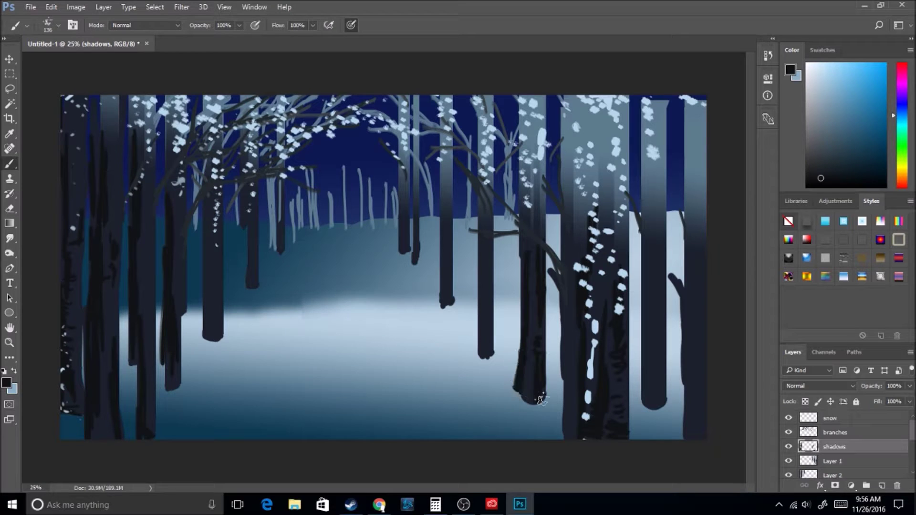
Darken the trunks across the middle, the far left and the right of the scene
{"action": "left_click_drag", "start_coordinate": [403, 195], "coordinate": [405, 215]}
{"action": "left_click_drag", "start_coordinate": [279, 209], "coordinate": [279, 247]}
{"action": "left_click_drag", "start_coordinate": [251, 222], "coordinate": [249, 287]}
{"action": "left_click_drag", "start_coordinate": [208, 288], "coordinate": [206, 225]}
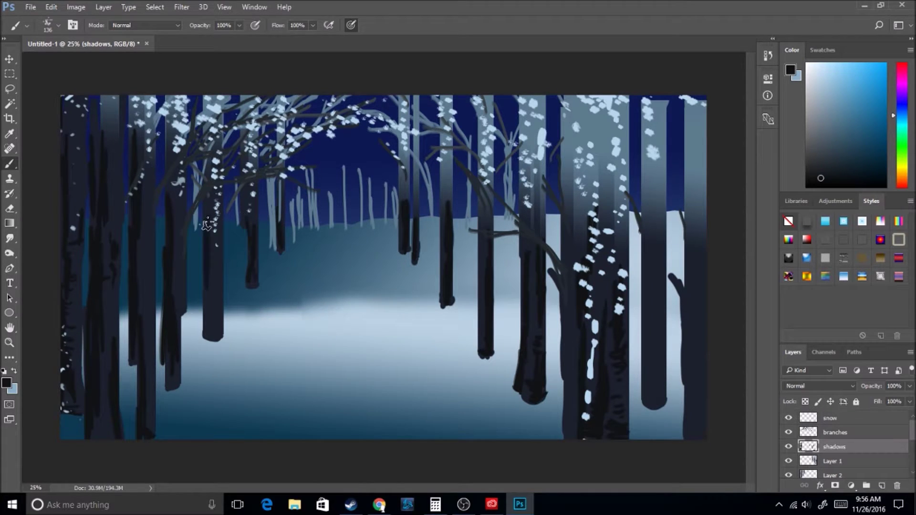
{"action": "left_click_drag", "start_coordinate": [238, 261], "coordinate": [237, 220]}
{"action": "left_click_drag", "start_coordinate": [196, 298], "coordinate": [196, 203]}
{"action": "left_click_drag", "start_coordinate": [158, 286], "coordinate": [158, 196]}
{"action": "left_click_drag", "start_coordinate": [653, 248], "coordinate": [658, 406]}
{"action": "mouse_move", "coordinate": [708, 432]}
{"action": "left_mouse_down"}
{"action": "mouse_move", "coordinate": [699, 265]}
{"action": "mouse_move", "coordinate": [687, 334]}
{"action": "left_mouse_up"}
{"action": "left_click_drag", "start_coordinate": [680, 391], "coordinate": [671, 255]}
{"action": "left_click_drag", "start_coordinate": [130, 215], "coordinate": [112, 309]}
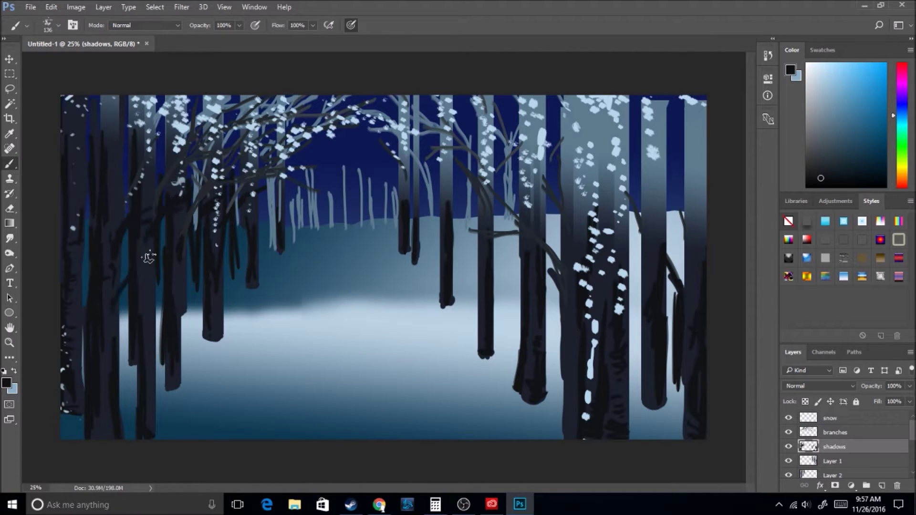
Add dark strokes to the distant and midground trees
{"action": "left_click_drag", "start_coordinate": [336, 179], "coordinate": [333, 224]}
{"action": "left_click_drag", "start_coordinate": [292, 186], "coordinate": [291, 244]}
{"action": "left_click_drag", "start_coordinate": [430, 174], "coordinate": [430, 239]}
{"action": "left_click_drag", "start_coordinate": [470, 188], "coordinate": [470, 248]}
{"action": "left_click_drag", "start_coordinate": [634, 222], "coordinate": [636, 279]}
{"action": "left_click_drag", "start_coordinate": [687, 186], "coordinate": [690, 267]}
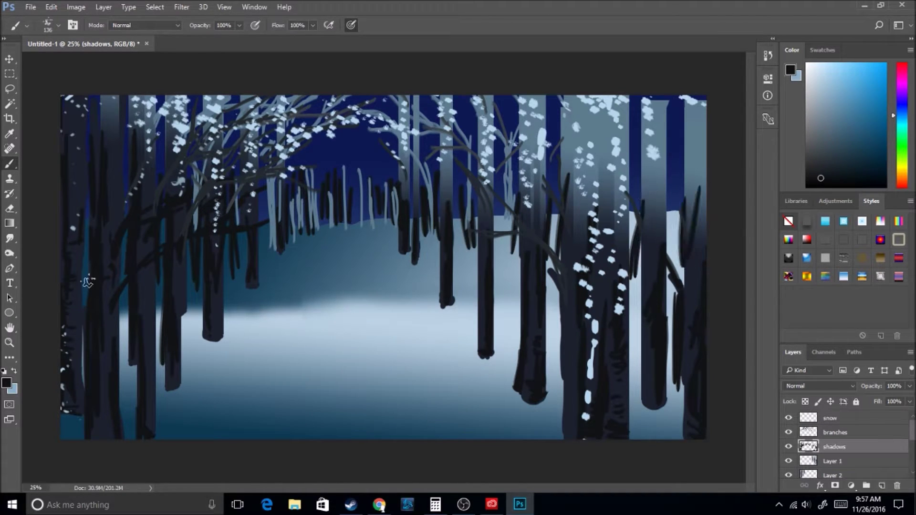
Add a new empty layer named 'more snow'
{"action": "key", "text": "ctrl+shift+n"}
{"action": "type", "text": "more snow"}
{"action": "key", "text": "Return"}
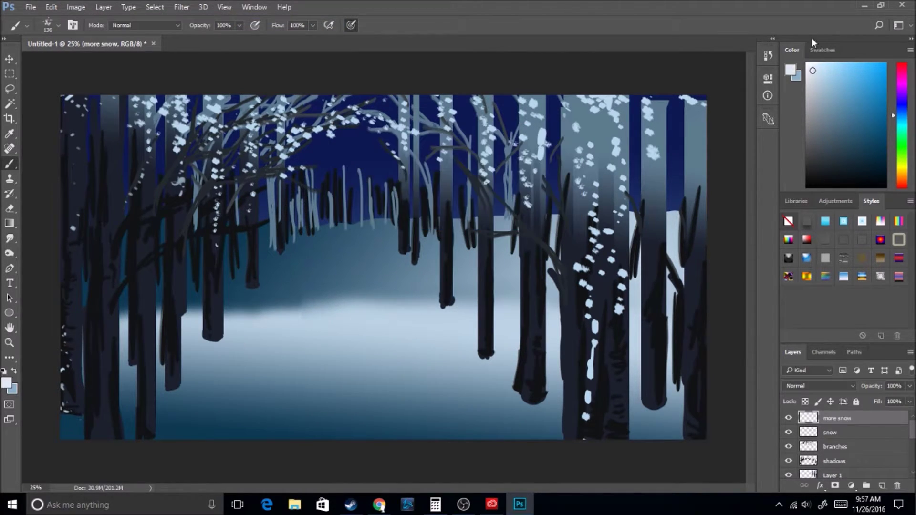
Lay white snow along the upper-left branches and the distant central trunks
{"action": "left_click_drag", "start_coordinate": [121, 200], "coordinate": [224, 109]}
{"action": "left_click_drag", "start_coordinate": [113, 238], "coordinate": [129, 209]}
{"action": "left_click_drag", "start_coordinate": [136, 217], "coordinate": [183, 187]}
{"action": "left_click_drag", "start_coordinate": [217, 212], "coordinate": [220, 157]}
{"action": "mouse_move", "coordinate": [230, 158]}
{"action": "left_mouse_down"}
{"action": "mouse_move", "coordinate": [305, 117]}
{"action": "mouse_move", "coordinate": [346, 110]}
{"action": "left_mouse_up"}
{"action": "left_click_drag", "start_coordinate": [317, 187], "coordinate": [301, 173]}
{"action": "left_click_drag", "start_coordinate": [343, 170], "coordinate": [347, 219]}
{"action": "mouse_move", "coordinate": [360, 184]}
{"action": "left_mouse_down"}
{"action": "mouse_move", "coordinate": [365, 205]}
{"action": "mouse_move", "coordinate": [385, 217]}
{"action": "left_mouse_up"}
{"action": "left_click_drag", "start_coordinate": [398, 145], "coordinate": [401, 234]}
{"action": "left_click_drag", "start_coordinate": [399, 134], "coordinate": [357, 109]}
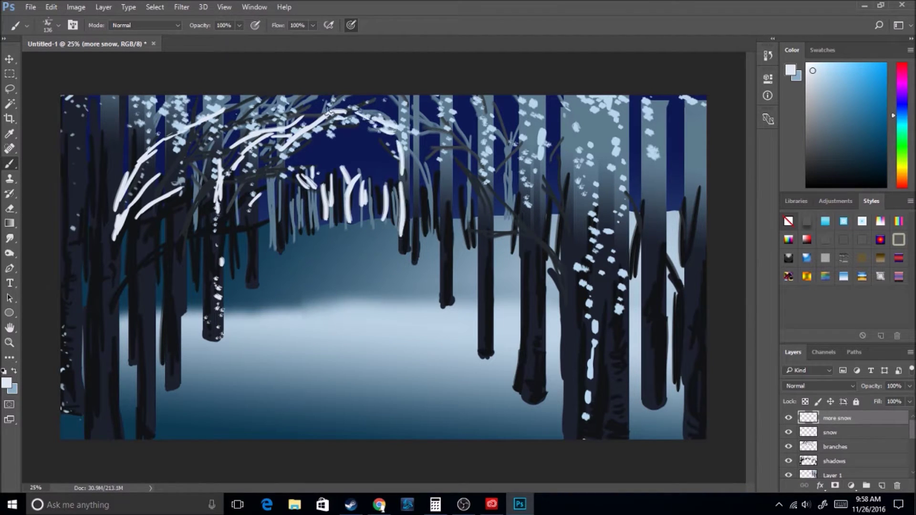
Extend snow over the upper-left, middle and top branches and one central-right trunk
{"action": "left_click_drag", "start_coordinate": [80, 205], "coordinate": [157, 152]}
{"action": "left_click_drag", "start_coordinate": [133, 125], "coordinate": [204, 98]}
{"action": "left_click_drag", "start_coordinate": [88, 136], "coordinate": [128, 90]}
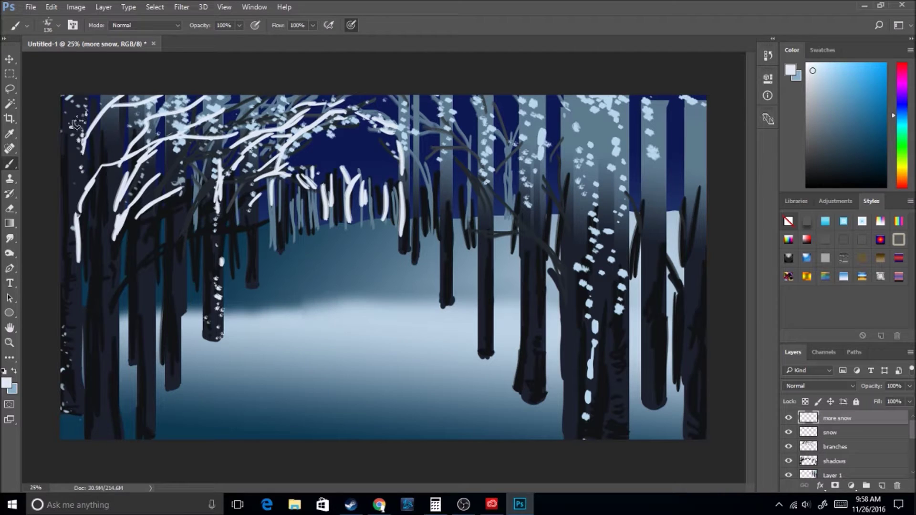
{"action": "left_click_drag", "start_coordinate": [138, 224], "coordinate": [325, 204]}
{"action": "left_click_drag", "start_coordinate": [272, 193], "coordinate": [309, 171]}
{"action": "left_click_drag", "start_coordinate": [400, 150], "coordinate": [361, 111]}
{"action": "left_click_drag", "start_coordinate": [210, 152], "coordinate": [282, 95]}
{"action": "left_click_drag", "start_coordinate": [273, 129], "coordinate": [336, 96]}
{"action": "mouse_move", "coordinate": [458, 95]}
{"action": "left_mouse_down"}
{"action": "mouse_move", "coordinate": [421, 126]}
{"action": "mouse_move", "coordinate": [516, 186]}
{"action": "left_mouse_up"}
{"action": "left_click_drag", "start_coordinate": [519, 119], "coordinate": [529, 207]}
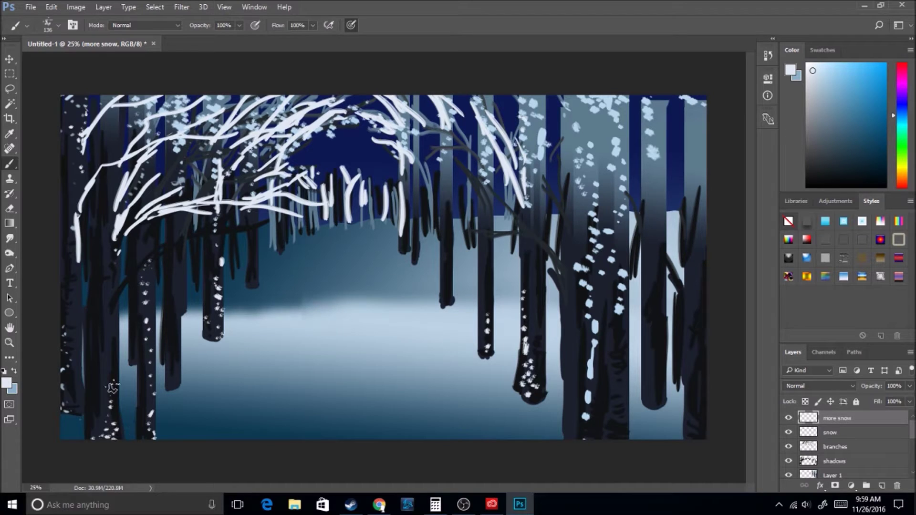
Dot snow on left and right trunks and coat the upper-right branches
{"action": "left_click_drag", "start_coordinate": [113, 388], "coordinate": [113, 258]}
{"action": "left_click_drag", "start_coordinate": [116, 298], "coordinate": [216, 238]}
{"action": "left_click_drag", "start_coordinate": [645, 405], "coordinate": [646, 328]}
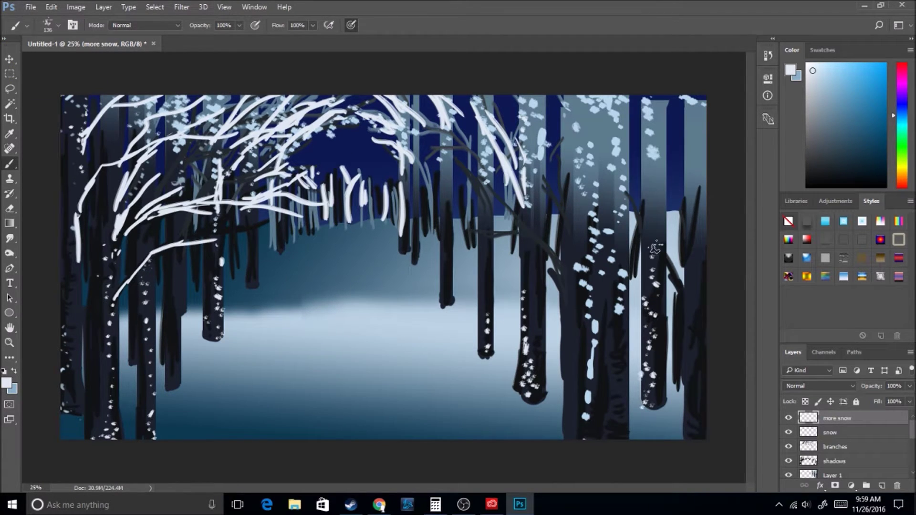
{"action": "left_click_drag", "start_coordinate": [449, 182], "coordinate": [482, 251]}
{"action": "left_click_drag", "start_coordinate": [458, 163], "coordinate": [403, 205]}
{"action": "mouse_move", "coordinate": [509, 141]}
{"action": "left_mouse_down"}
{"action": "mouse_move", "coordinate": [563, 187]}
{"action": "mouse_move", "coordinate": [571, 210]}
{"action": "left_mouse_up"}
{"action": "left_click_drag", "start_coordinate": [606, 96], "coordinate": [646, 198]}
{"action": "mouse_move", "coordinate": [524, 95]}
{"action": "left_mouse_down"}
{"action": "mouse_move", "coordinate": [572, 145]}
{"action": "mouse_move", "coordinate": [652, 201]}
{"action": "left_mouse_up"}
{"action": "left_click_drag", "start_coordinate": [694, 153], "coordinate": [558, 101]}
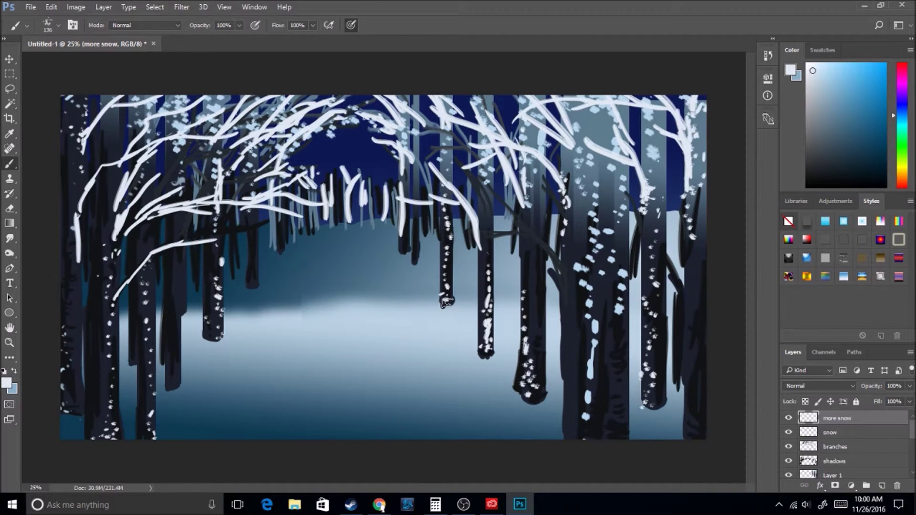
Snow the central-right branches and streak snow down the right and left trunks
{"action": "left_click_drag", "start_coordinate": [503, 207], "coordinate": [568, 301]}
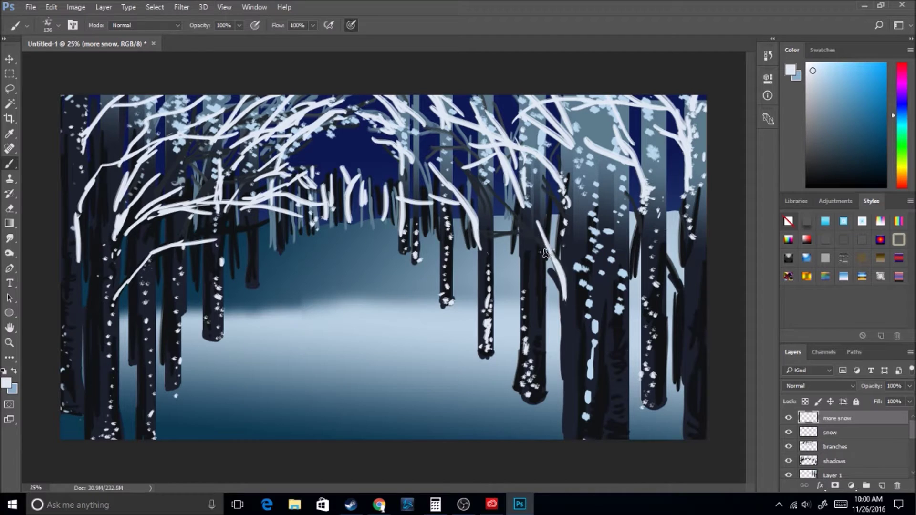
{"action": "left_click_drag", "start_coordinate": [484, 179], "coordinate": [547, 246]}
{"action": "left_click_drag", "start_coordinate": [525, 186], "coordinate": [570, 324]}
{"action": "left_click_drag", "start_coordinate": [427, 102], "coordinate": [492, 272]}
{"action": "left_click_drag", "start_coordinate": [625, 420], "coordinate": [622, 264]}
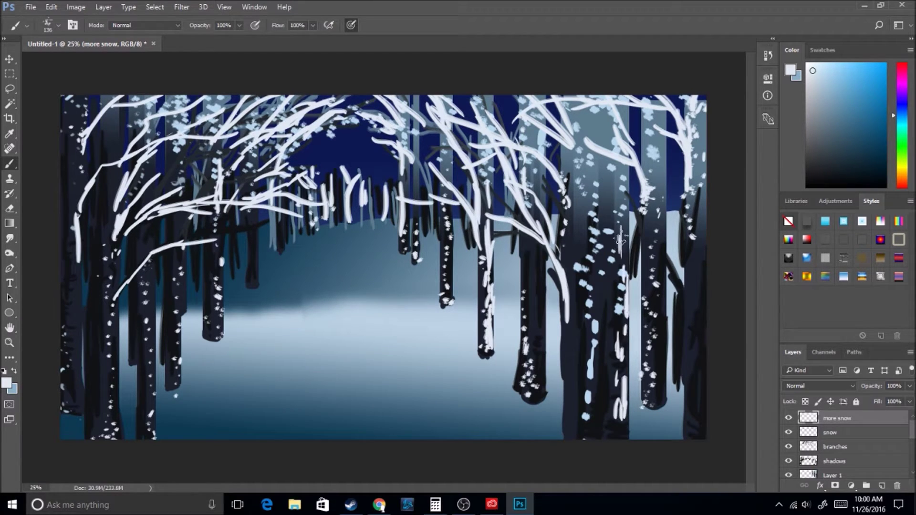
{"action": "left_click_drag", "start_coordinate": [606, 210], "coordinate": [609, 360]}
{"action": "left_click_drag", "start_coordinate": [661, 134], "coordinate": [659, 310]}
{"action": "left_click_drag", "start_coordinate": [93, 436], "coordinate": [97, 282]}
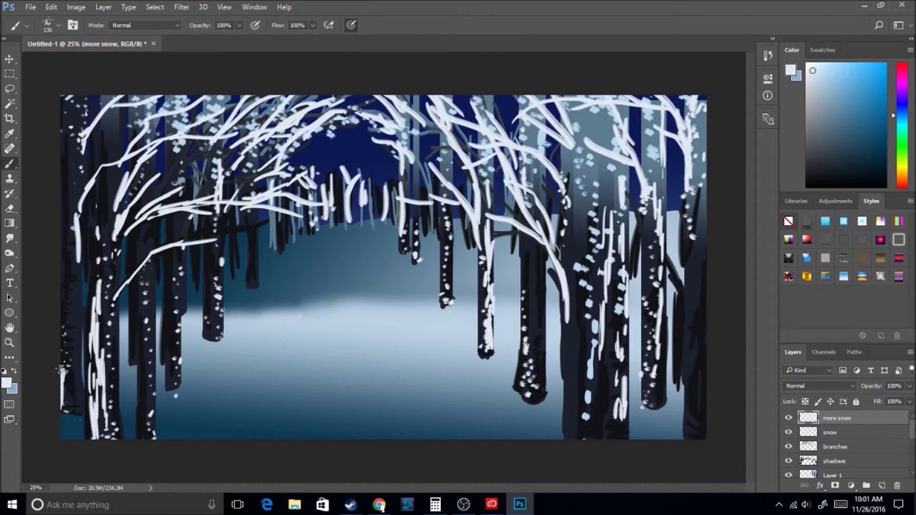
Streak white snow down the left trunks and over the left and central branches
{"action": "left_click_drag", "start_coordinate": [66, 406], "coordinate": [62, 277]}
{"action": "left_click_drag", "start_coordinate": [143, 434], "coordinate": [140, 289]}
{"action": "left_click_drag", "start_coordinate": [210, 334], "coordinate": [215, 205]}
{"action": "left_click_drag", "start_coordinate": [174, 391], "coordinate": [180, 296]}
{"action": "left_click_drag", "start_coordinate": [191, 239], "coordinate": [217, 174]}
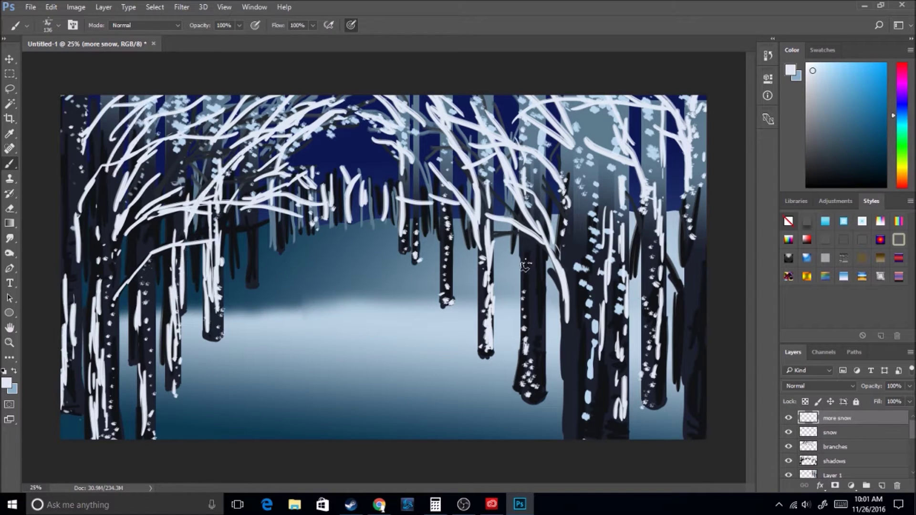
{"action": "mouse_move", "coordinate": [482, 165]}
{"action": "left_mouse_down"}
{"action": "mouse_move", "coordinate": [544, 272]}
{"action": "mouse_move", "coordinate": [529, 353]}
{"action": "left_mouse_up"}
{"action": "left_click_drag", "start_coordinate": [568, 313], "coordinate": [573, 375]}
{"action": "left_click_drag", "start_coordinate": [255, 277], "coordinate": [257, 210]}
{"action": "left_click_drag", "start_coordinate": [329, 150], "coordinate": [281, 173]}
Add more white snow to the far-right, left and central-left trunks and branches
{"action": "left_click_drag", "start_coordinate": [693, 261], "coordinate": [695, 405]}
{"action": "left_click_drag", "start_coordinate": [695, 439], "coordinate": [694, 204]}
{"action": "mouse_move", "coordinate": [145, 286]}
{"action": "left_mouse_down"}
{"action": "mouse_move", "coordinate": [208, 148]}
{"action": "mouse_move", "coordinate": [148, 343]}
{"action": "left_mouse_up"}
{"action": "left_click_drag", "start_coordinate": [141, 222], "coordinate": [241, 195]}
{"action": "left_click_drag", "start_coordinate": [191, 206], "coordinate": [272, 119]}
{"action": "left_click_drag", "start_coordinate": [125, 175], "coordinate": [108, 427]}
{"action": "left_click_drag", "start_coordinate": [78, 327], "coordinate": [65, 100]}
{"action": "mouse_move", "coordinate": [217, 355]}
{"action": "left_mouse_down"}
{"action": "mouse_move", "coordinate": [214, 236]}
{"action": "mouse_move", "coordinate": [315, 141]}
{"action": "left_mouse_up"}
{"action": "left_click_drag", "start_coordinate": [219, 172], "coordinate": [279, 119]}
Brush pale-blue snow over the central branches, trunks and right trunks
{"action": "mouse_move", "coordinate": [444, 143]}
{"action": "left_mouse_down"}
{"action": "mouse_move", "coordinate": [446, 296]}
{"action": "mouse_move", "coordinate": [363, 103]}
{"action": "left_mouse_up"}
{"action": "left_click_drag", "start_coordinate": [496, 172], "coordinate": [524, 363]}
{"action": "left_click_drag", "start_coordinate": [365, 167], "coordinate": [492, 173]}
{"action": "left_click_drag", "start_coordinate": [167, 315], "coordinate": [280, 226]}
{"action": "mouse_move", "coordinate": [568, 224]}
{"action": "left_mouse_down"}
{"action": "mouse_move", "coordinate": [570, 391]}
{"action": "mouse_move", "coordinate": [534, 262]}
{"action": "left_mouse_up"}
{"action": "left_click_drag", "start_coordinate": [616, 420], "coordinate": [608, 322]}
{"action": "left_click_drag", "start_coordinate": [599, 119], "coordinate": [604, 231]}
{"action": "left_click_drag", "start_coordinate": [96, 183], "coordinate": [93, 239]}
Layer mid-blue strokes over the branches and the central-right trunk
{"action": "left_click_drag", "start_coordinate": [163, 151], "coordinate": [279, 98]}
{"action": "left_click_drag", "start_coordinate": [434, 143], "coordinate": [387, 98]}
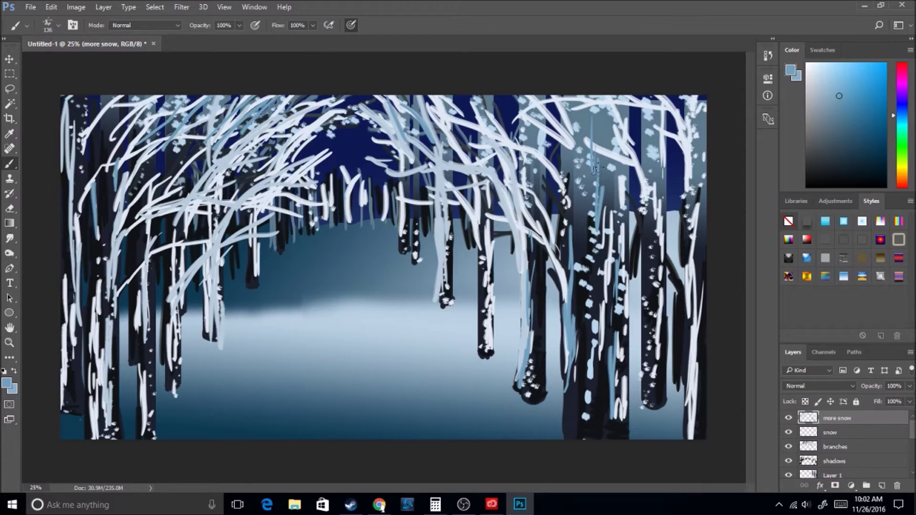
{"action": "left_click_drag", "start_coordinate": [573, 179], "coordinate": [533, 98]}
{"action": "left_click_drag", "start_coordinate": [183, 239], "coordinate": [272, 171]}
{"action": "left_click_drag", "start_coordinate": [213, 181], "coordinate": [303, 150]}
{"action": "left_click_drag", "start_coordinate": [179, 282], "coordinate": [213, 146]}
{"action": "left_click_drag", "start_coordinate": [482, 123], "coordinate": [524, 268]}
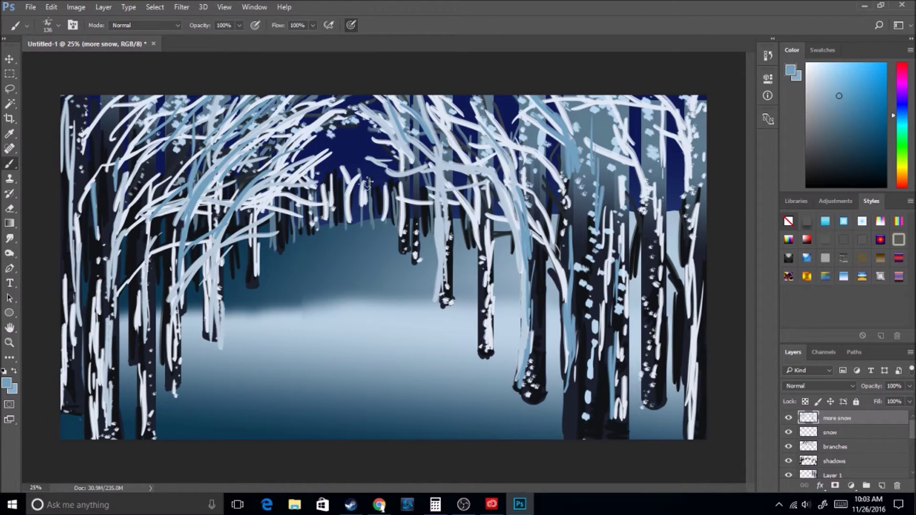
Cover stray snow spots and light streaks on the trunks with dark navy
{"action": "mouse_move", "coordinate": [588, 363]}
{"action": "left_mouse_down"}
{"action": "mouse_move", "coordinate": [588, 420]}
{"action": "mouse_move", "coordinate": [623, 370]}
{"action": "left_mouse_up"}
{"action": "left_click_drag", "start_coordinate": [649, 396], "coordinate": [650, 262]}
{"action": "left_click_drag", "start_coordinate": [479, 339], "coordinate": [470, 231]}
{"action": "left_click_drag", "start_coordinate": [210, 334], "coordinate": [224, 205]}
{"action": "left_click_drag", "start_coordinate": [152, 431], "coordinate": [145, 329]}
{"action": "left_click_drag", "start_coordinate": [98, 404], "coordinate": [96, 330]}
{"action": "mouse_move", "coordinate": [95, 427]}
{"action": "left_mouse_down"}
{"action": "mouse_move", "coordinate": [120, 367]}
{"action": "mouse_move", "coordinate": [217, 238]}
{"action": "left_mouse_up"}
{"action": "left_click_drag", "start_coordinate": [252, 274], "coordinate": [252, 244]}
{"action": "left_click_drag", "start_coordinate": [491, 344], "coordinate": [489, 272]}
{"action": "left_click_drag", "start_coordinate": [446, 288], "coordinate": [446, 224]}
Darken the light streaks in the centre background with navy
{"action": "left_click_drag", "start_coordinate": [354, 213], "coordinate": [337, 188]}
{"action": "mouse_move", "coordinate": [371, 229]}
{"action": "left_mouse_down"}
{"action": "mouse_move", "coordinate": [372, 179]}
{"action": "mouse_move", "coordinate": [341, 152]}
{"action": "left_mouse_up"}
{"action": "left_click_drag", "start_coordinate": [386, 224], "coordinate": [387, 185]}
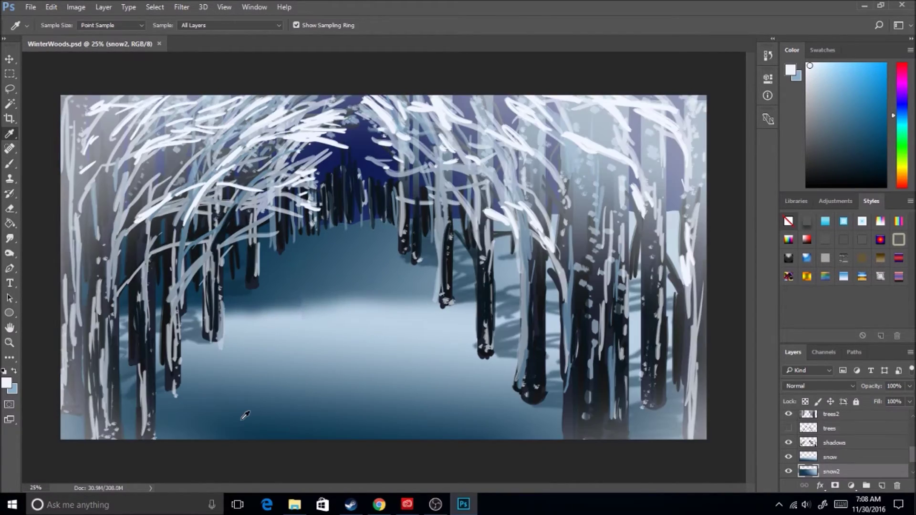
Add a 'smokiness' layer above backgroundiguess and paint faint haze over distant trees
{"action": "key", "text": "alt+bracketleft"}
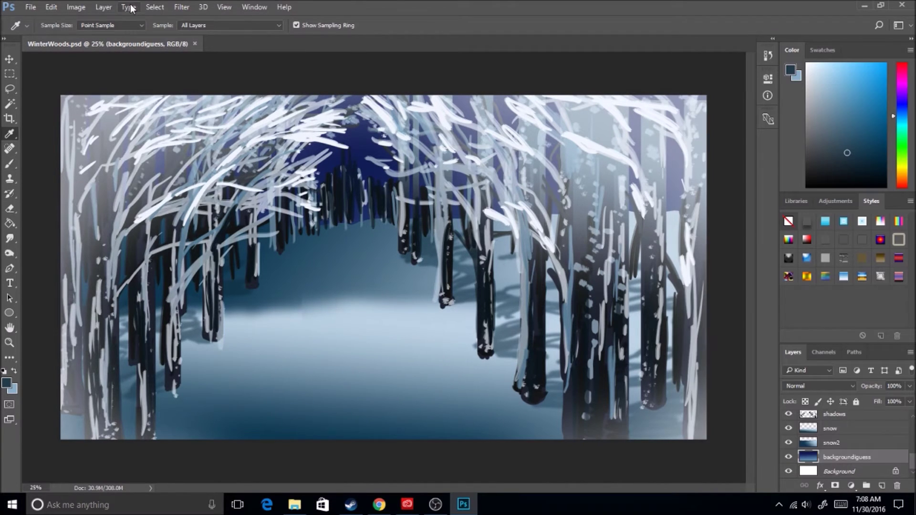
{"action": "key", "text": "ctrl+shift+n"}
{"action": "left_click", "coordinate": [563, 155]}
{"action": "key", "text": "b"}
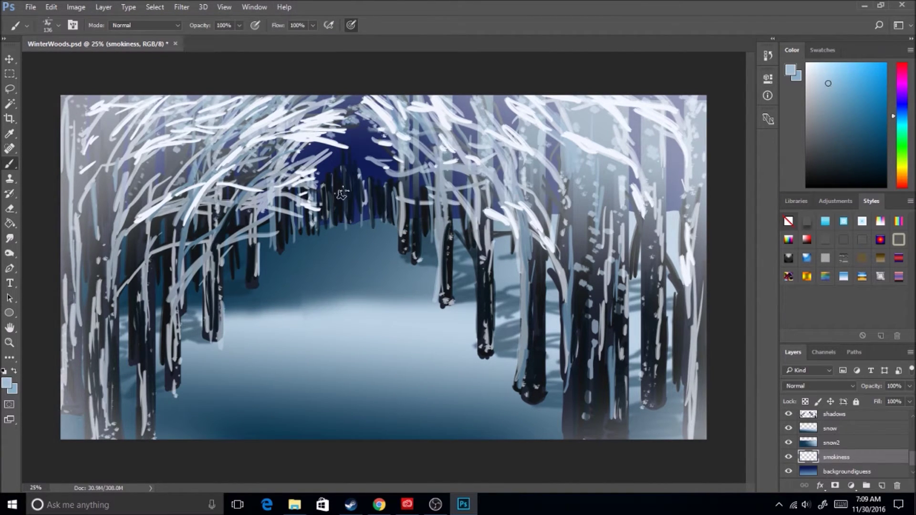
{"action": "key", "text": "bracketright"}
{"action": "key", "text": "bracketright"}
{"action": "key", "text": "bracketright"}
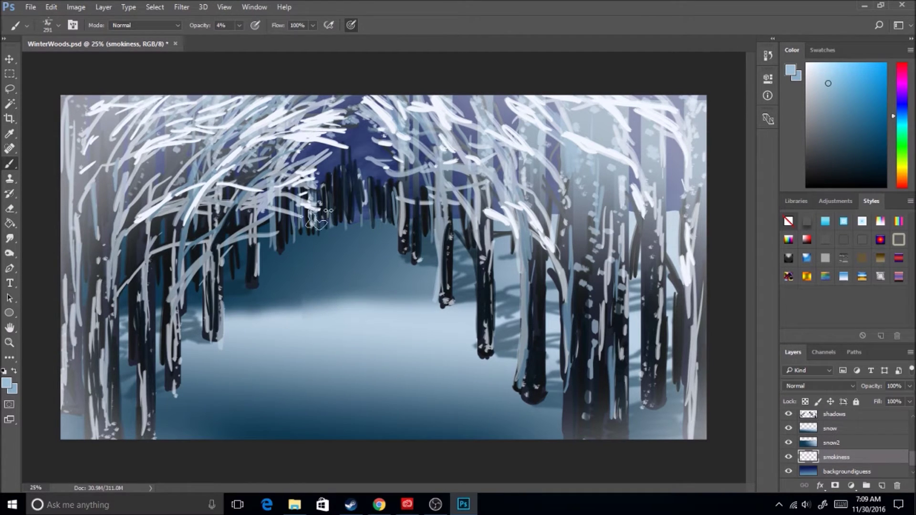
{"action": "left_click_drag", "start_coordinate": [329, 160], "coordinate": [377, 150]}
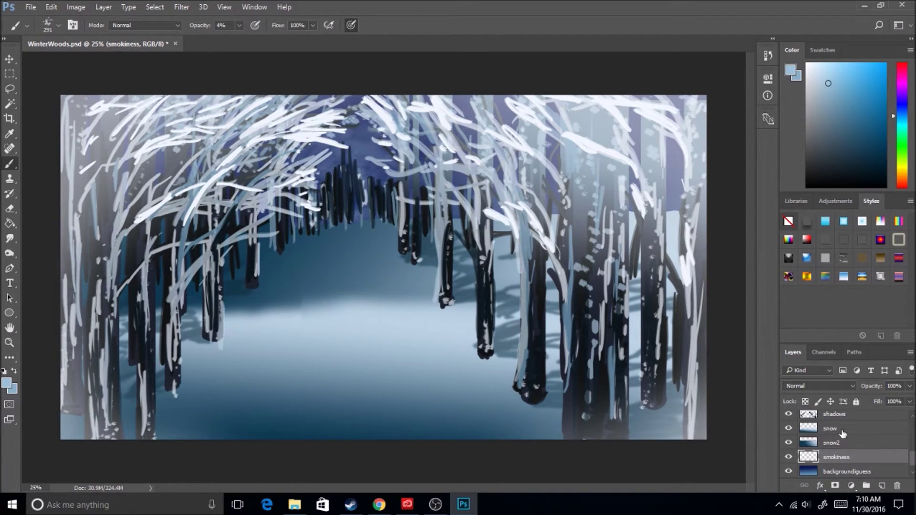
Bring up the layer context menu in the Layers panel
{"action": "right_click", "coordinate": [843, 433]}
{"action": "right_click", "coordinate": [855, 414]}
{"action": "scroll", "coordinate": [849, 429], "scroll_direction": "down", "scroll_amount": 1}
{"action": "right_click", "coordinate": [847, 400]}
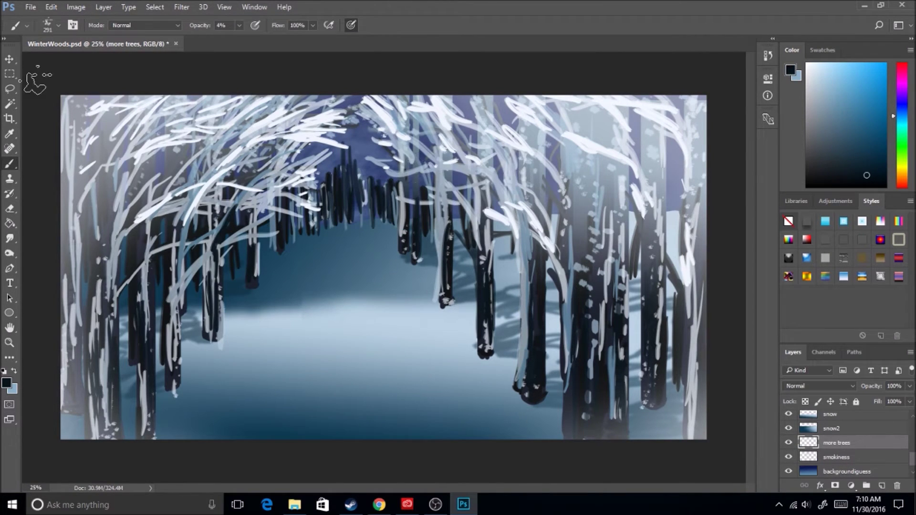
Pick a bristle brush tip at size 33 and paint thin dark distant trees
{"action": "right_click", "coordinate": [63, 68]}
{"action": "left_click_drag", "start_coordinate": [69, 64], "coordinate": [74, 64]}
{"action": "key", "text": "Return"}
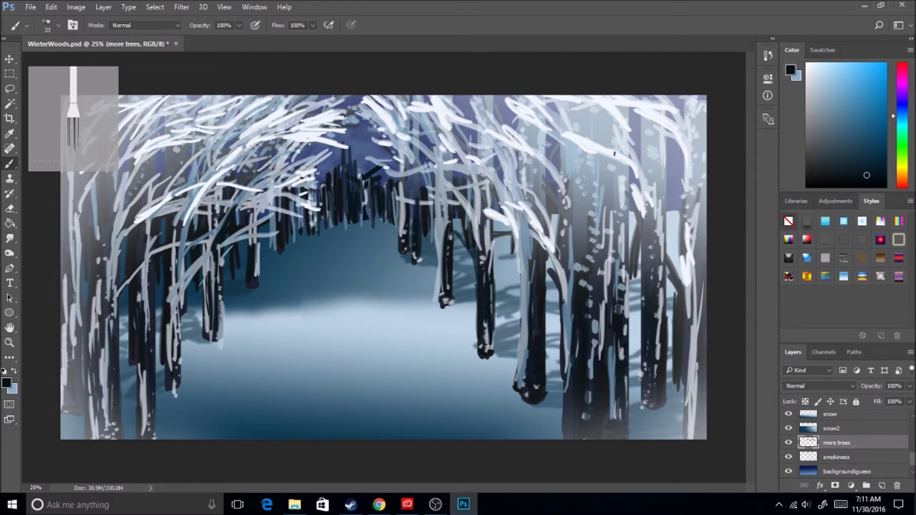
{"action": "left_click_drag", "start_coordinate": [670, 187], "coordinate": [678, 210]}
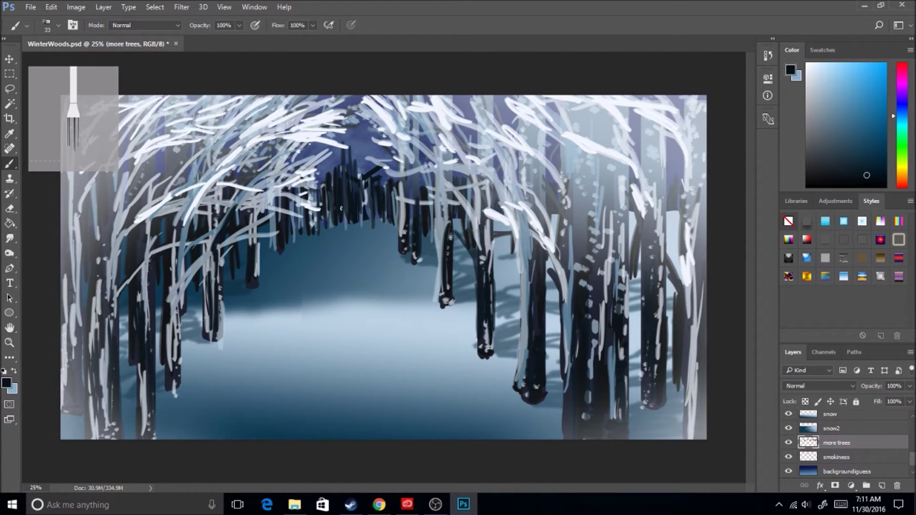
Create a new layer named 'more trees' and start another new layer
{"action": "left_click", "coordinate": [832, 414]}
{"action": "left_click", "coordinate": [104, 6]}
{"action": "left_click", "coordinate": [257, 17]}
{"action": "type", "text": "more trees"}
{"action": "key", "text": "Return"}
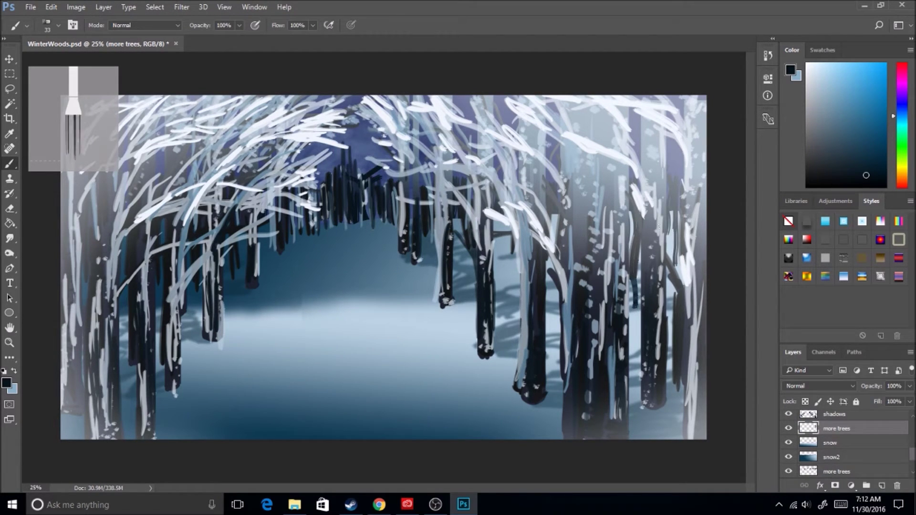
{"action": "left_click", "coordinate": [104, 7]}
{"action": "left_click", "coordinate": [260, 19]}
Create a layer named 'shrubs' and paint dark shrubs among the centre-right and right-hand trees
{"action": "type", "text": "shrubs"}
{"action": "key", "text": "Return"}
{"action": "mouse_move", "coordinate": [508, 334]}
{"action": "left_mouse_down"}
{"action": "mouse_move", "coordinate": [496, 293]}
{"action": "mouse_move", "coordinate": [425, 243]}
{"action": "left_mouse_up"}
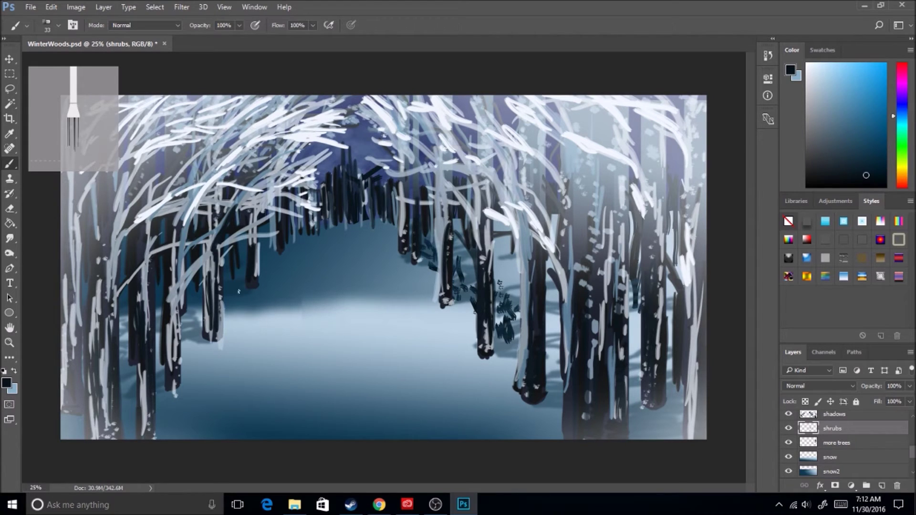
{"action": "left_click_drag", "start_coordinate": [510, 354], "coordinate": [634, 419]}
{"action": "left_click_drag", "start_coordinate": [635, 372], "coordinate": [633, 306]}
{"action": "left_click_drag", "start_coordinate": [551, 319], "coordinate": [496, 250]}
Paint dark shrub strokes along the bases of the left-hand trees
{"action": "left_click_drag", "start_coordinate": [229, 310], "coordinate": [191, 353]}
{"action": "left_click_drag", "start_coordinate": [200, 308], "coordinate": [159, 401]}
{"action": "mouse_move", "coordinate": [265, 250]}
{"action": "left_mouse_down"}
{"action": "mouse_move", "coordinate": [131, 382]}
{"action": "mouse_move", "coordinate": [132, 438]}
{"action": "left_mouse_up"}
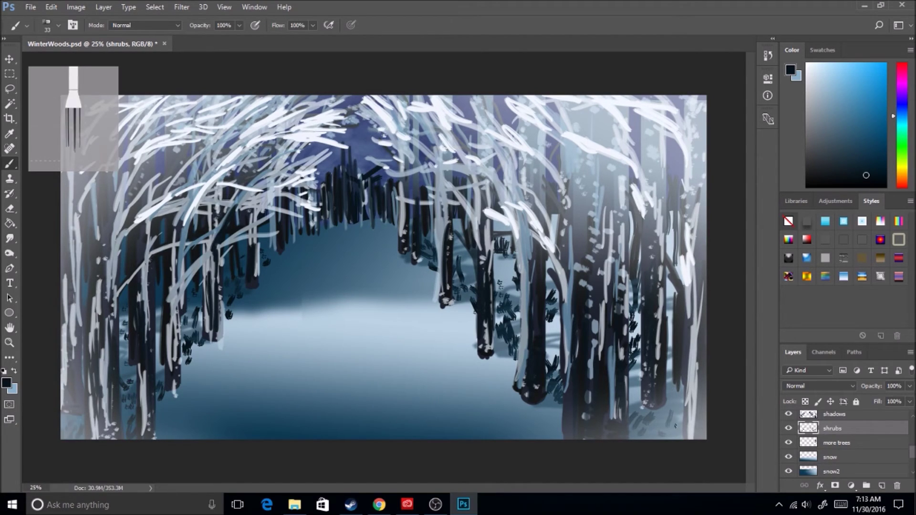